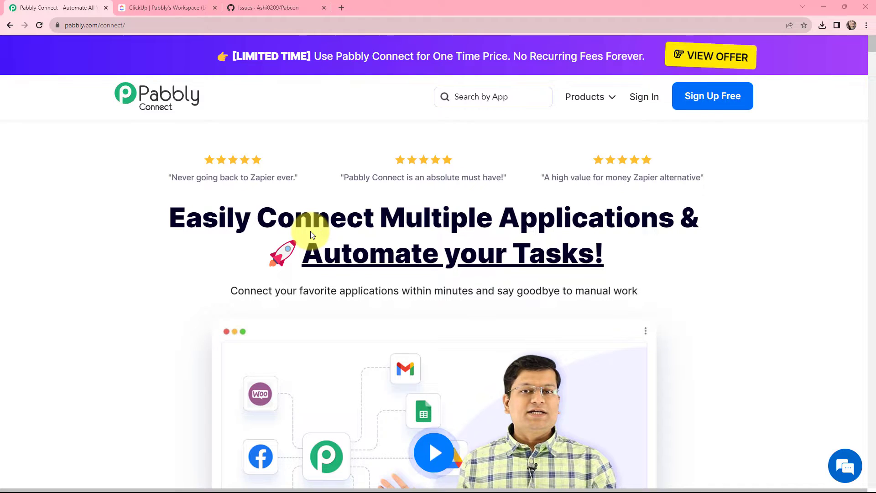
# Look over the ClickUp list and GitHub issues, then sign in to Pabbly and open Pabbly Connect
pyautogui.hotkey('ctrl', 'Tab')
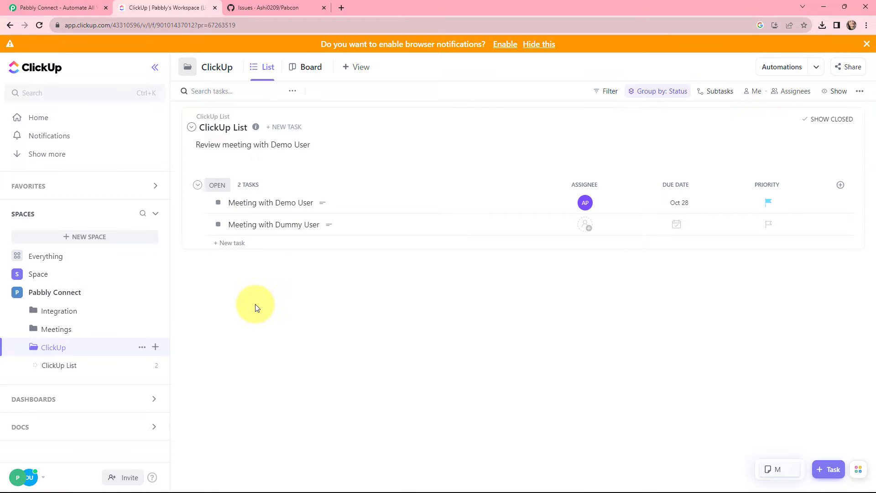
pyautogui.hotkey('ctrl', 'Tab')
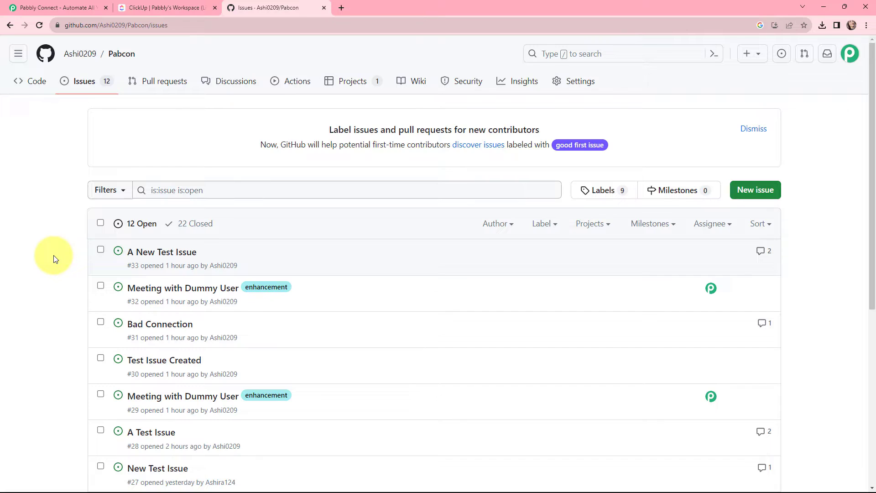
pyautogui.hotkey('ctrl', 'Tab')
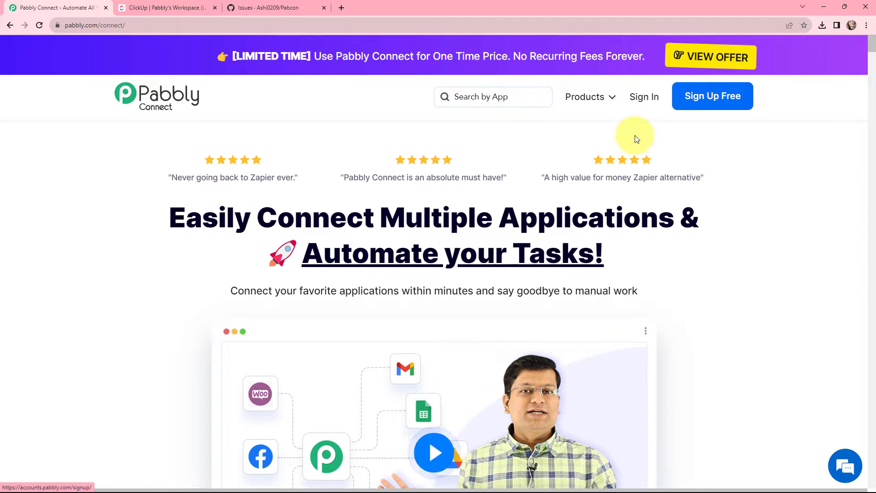
pyautogui.click(639, 97)
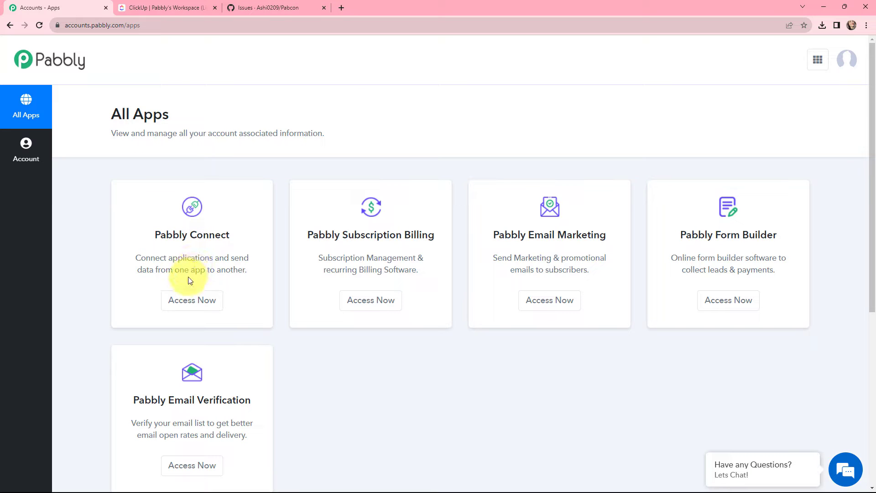
pyautogui.click(183, 304)
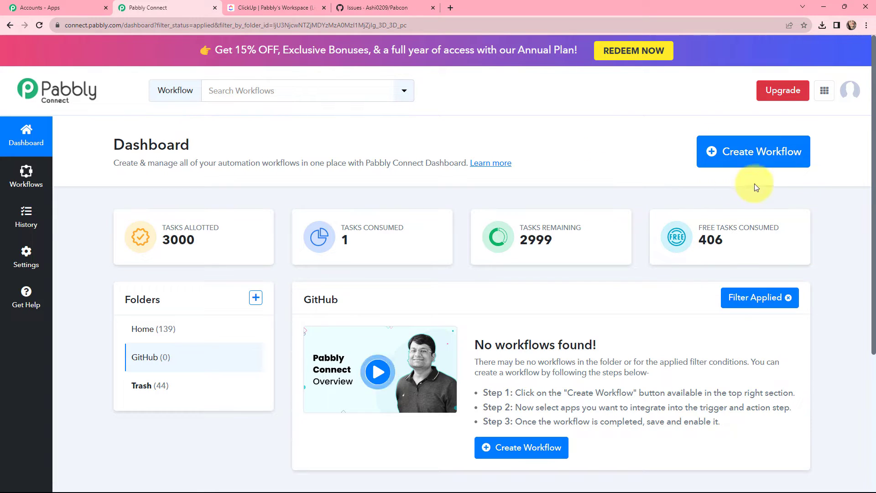
# Create a workflow named "Create GitHub Issue from ClickUp Task" in the GitHub folder
pyautogui.click(732, 153)
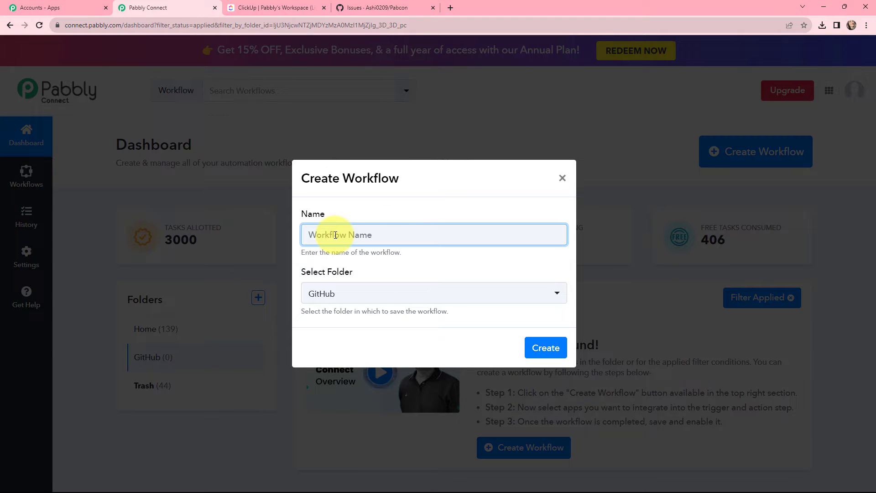
pyautogui.write('Create GitHub Issue from ClickUp Task')
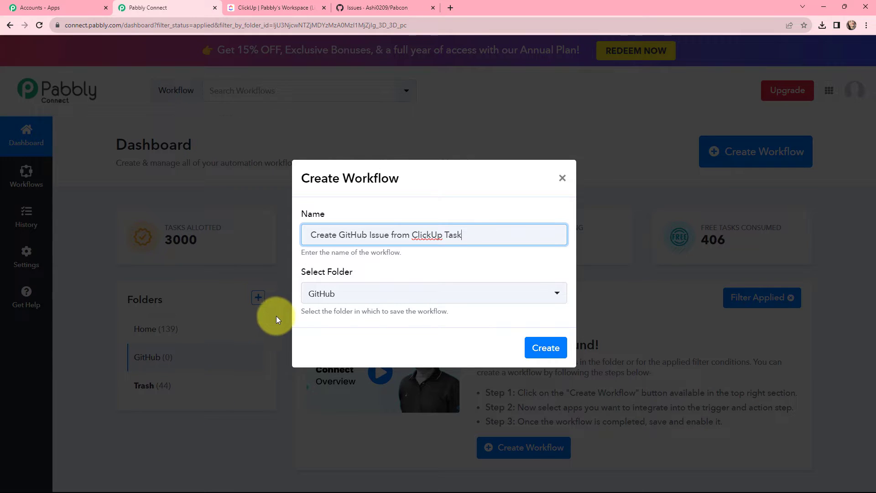
pyautogui.click(534, 349)
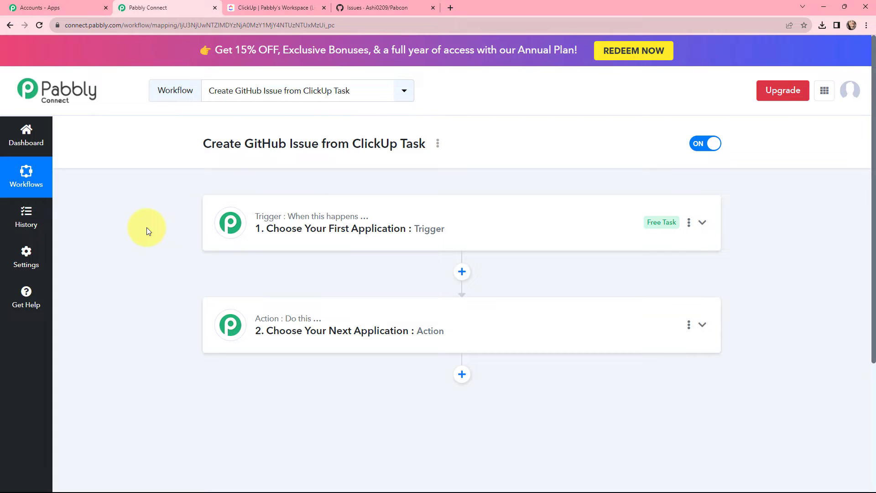
pyautogui.moveTo(274, 321)
pyautogui.moveTo(267, 217)
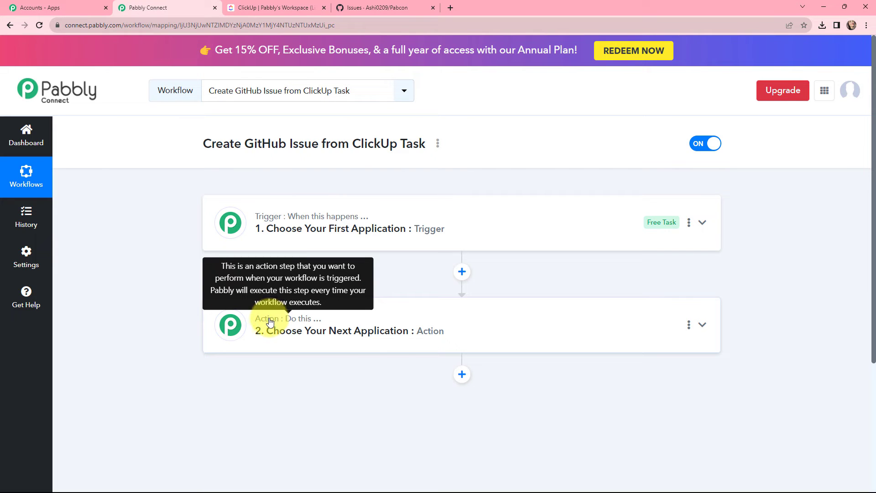
pyautogui.moveTo(198, 154); pyautogui.dragTo(196, 164)
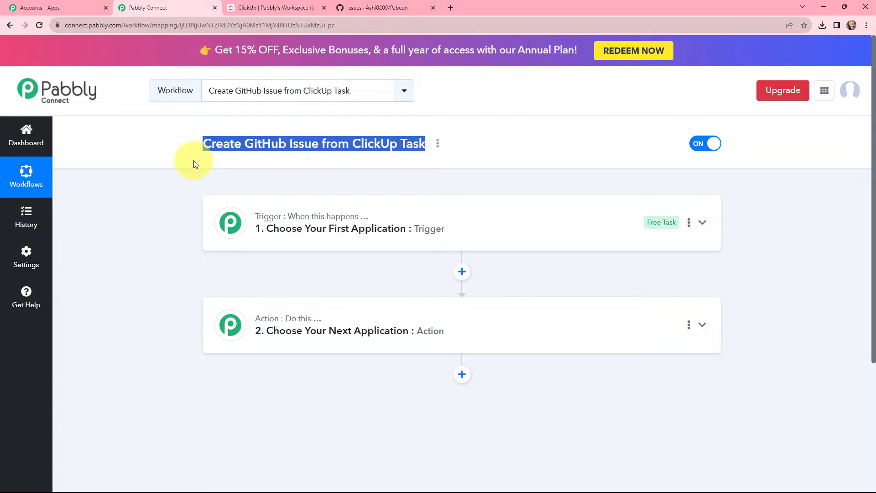
# Set ClickUp as the workflow's trigger application with New Task as the trigger event
pyautogui.click(296, 228)
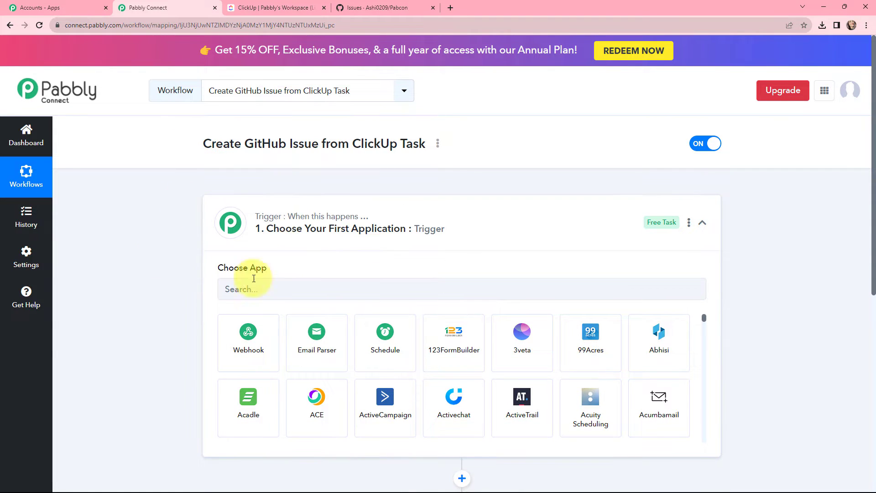
pyautogui.click(234, 289)
pyautogui.write('cli')
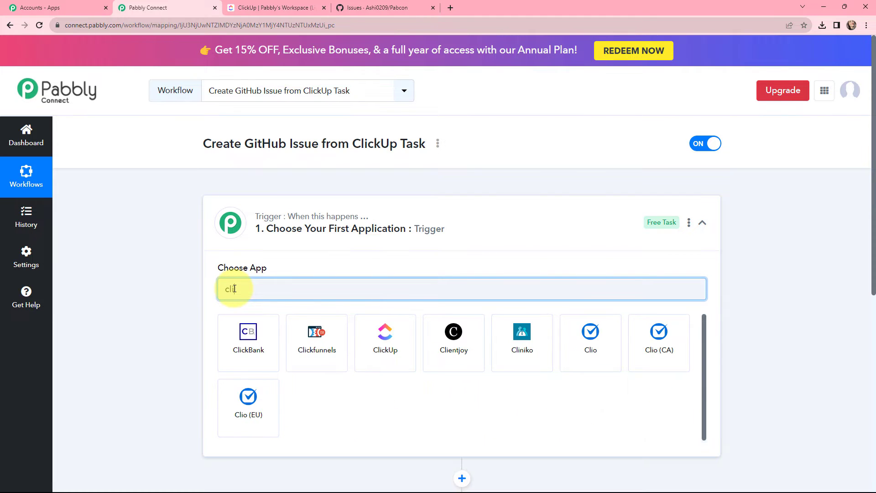
pyautogui.write('c')
pyautogui.click(374, 339)
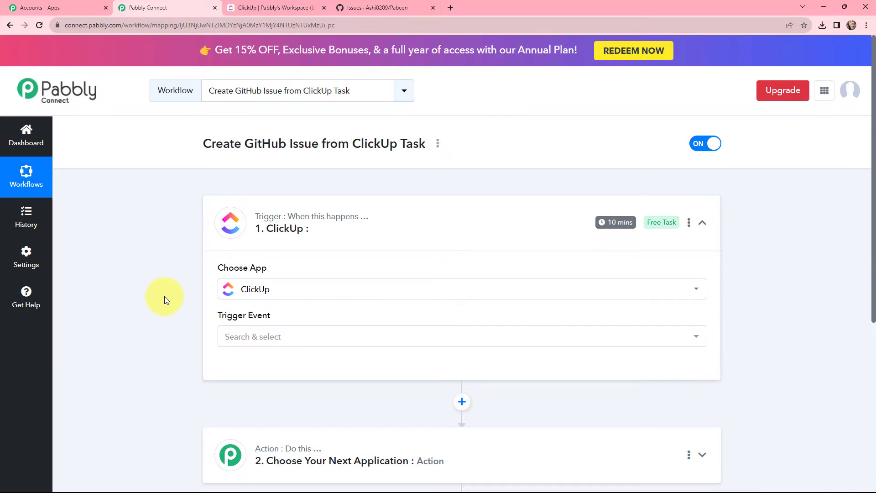
pyautogui.click(261, 336)
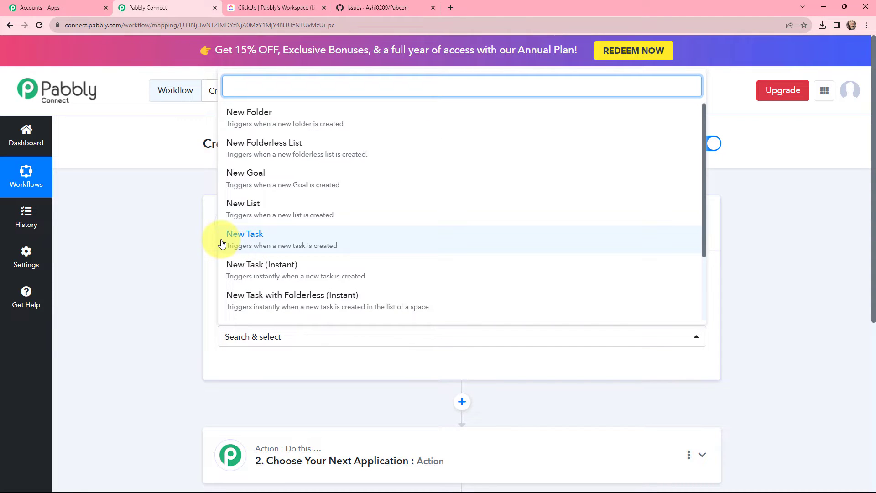
pyautogui.click(289, 240)
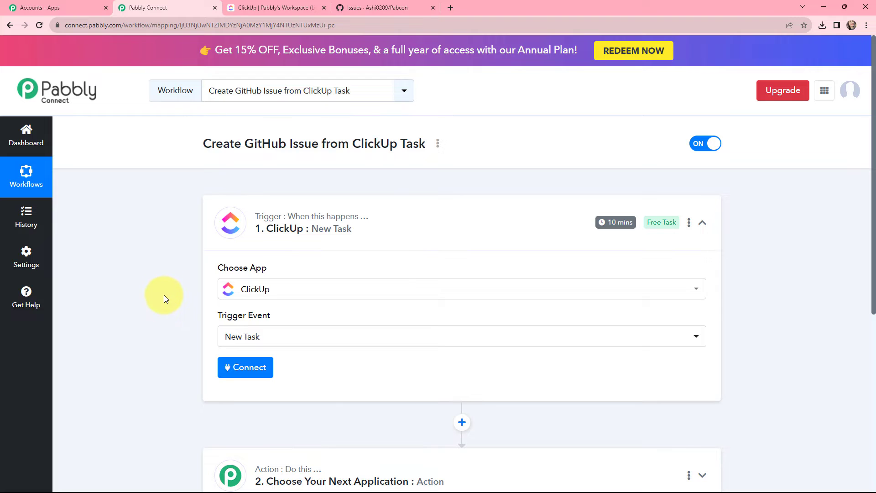
# Start adding a new ClickUp connection and get the API token from the Apps settings of the ClickUp account
pyautogui.click(245, 368)
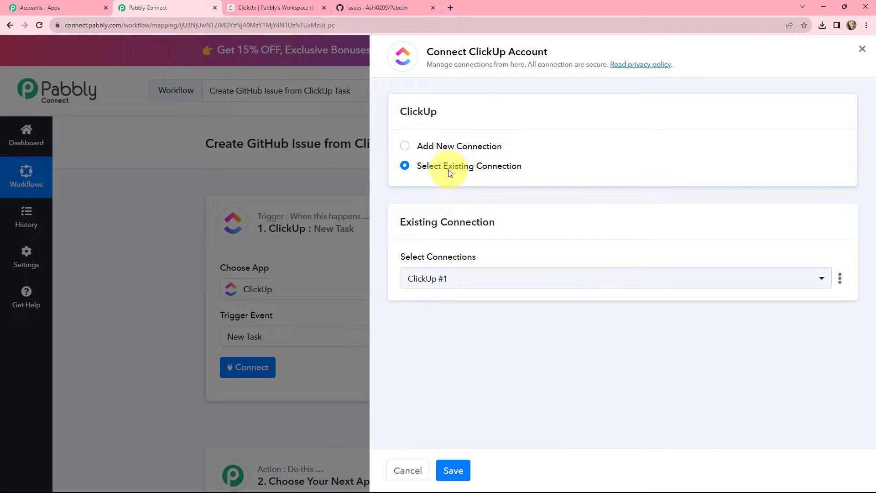
pyautogui.click(405, 147)
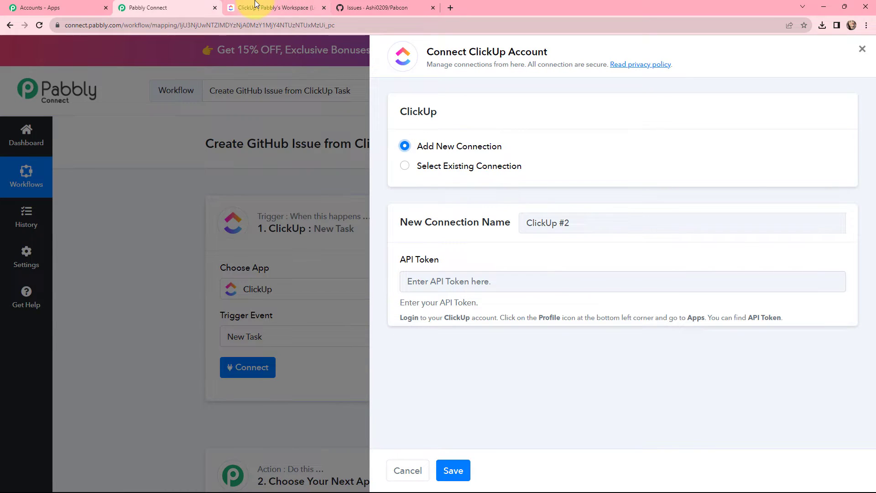
pyautogui.click(256, 3)
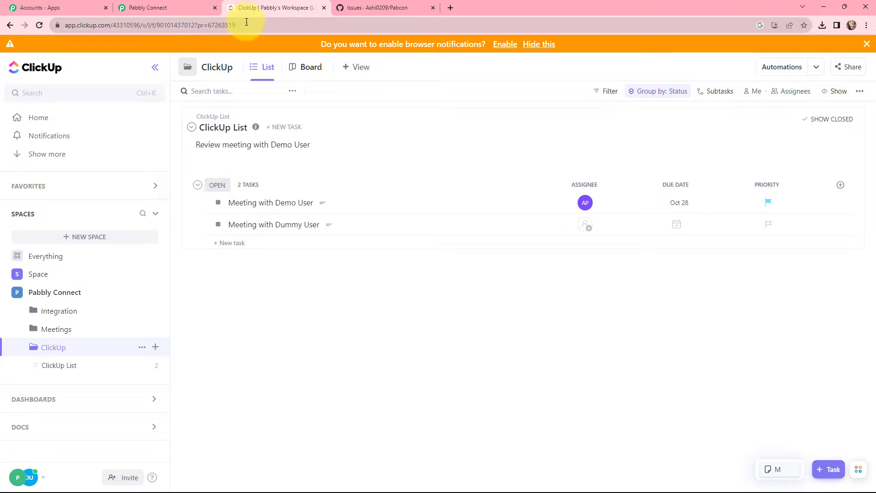
pyautogui.click(22, 478)
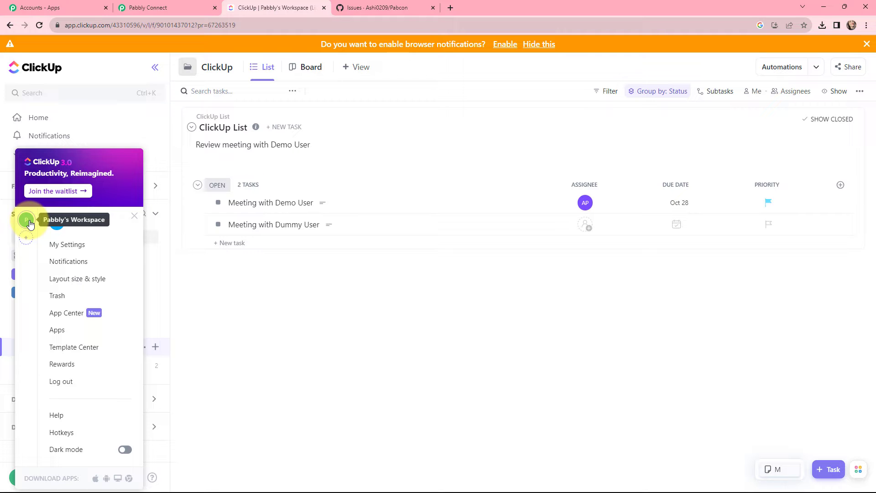
pyautogui.click(60, 244)
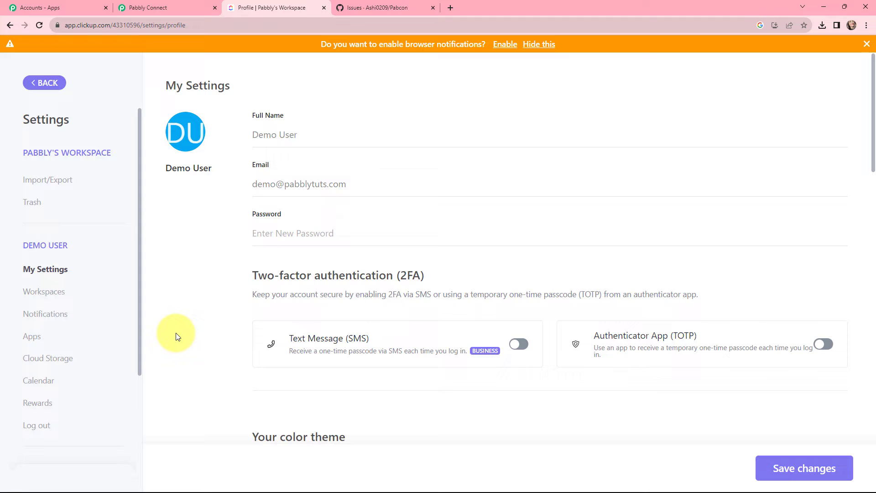
pyautogui.click(32, 336)
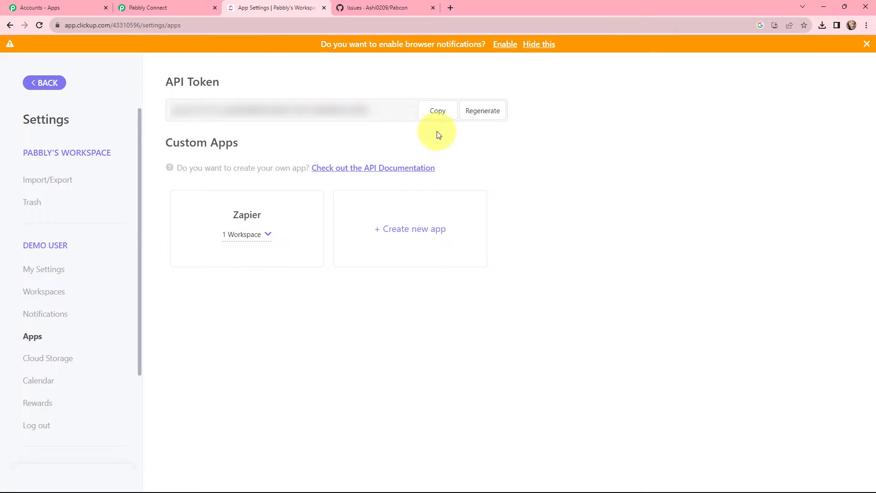
# Paste the API token into the new ClickUp connection in Pabbly Connect and save it
pyautogui.click(149, 8)
pyautogui.click(467, 282)
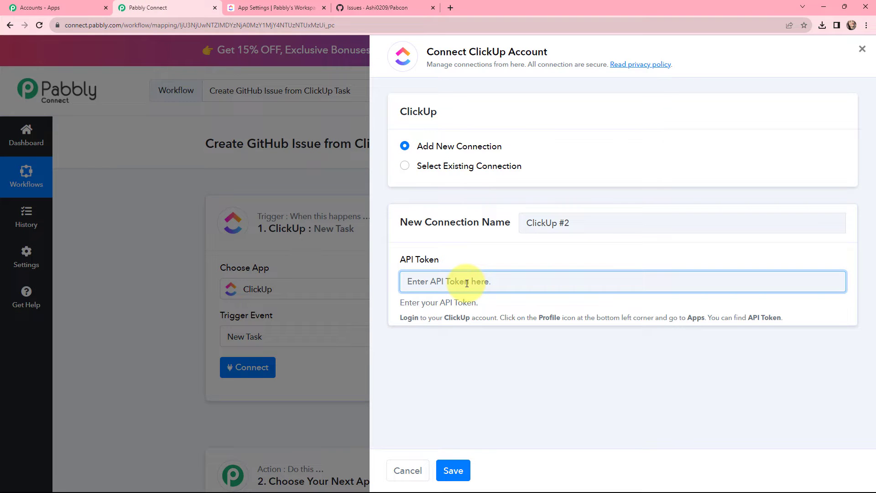
pyautogui.hotkey('ctrl', 'v')
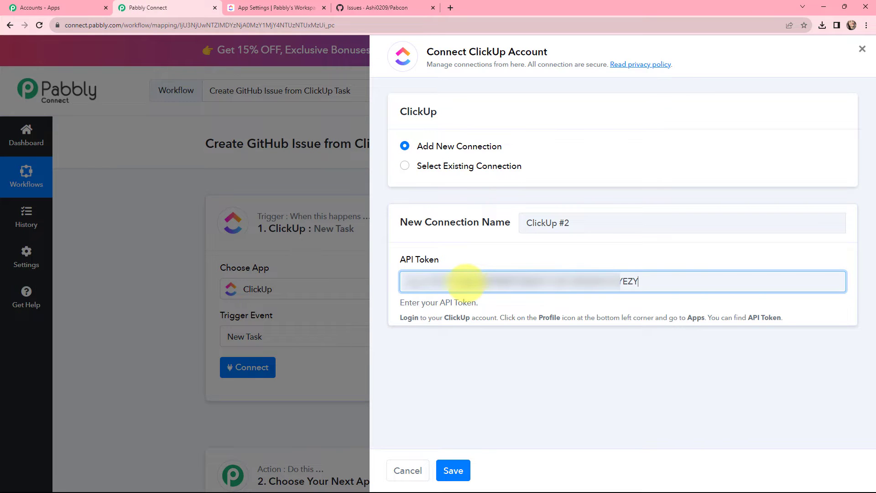
pyautogui.click(456, 471)
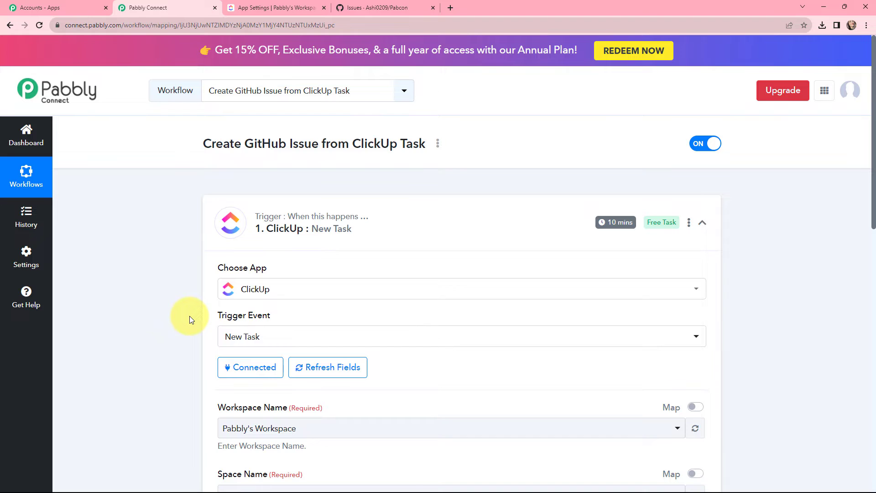
# Keep Pabbly's Workspace as the trigger's workspace and set its space to Pabbly Connect, matching the ClickUp account
pyautogui.scroll(-5, 190, 316)
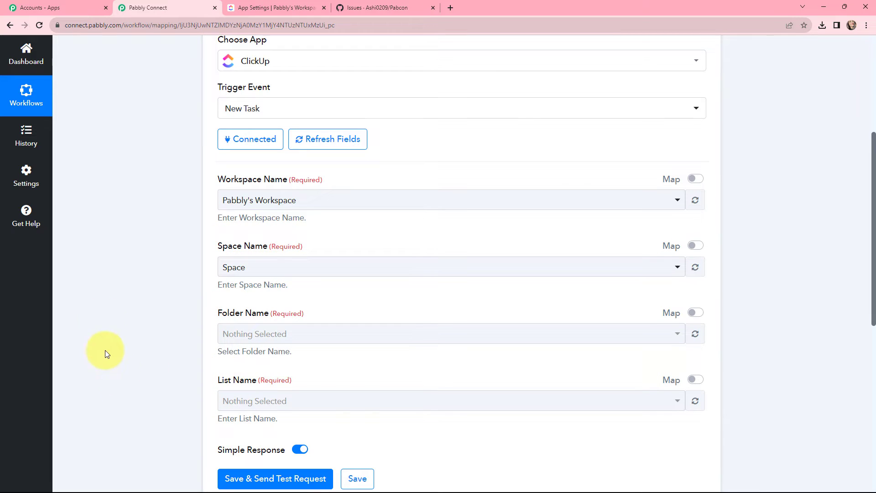
pyautogui.click(248, 7)
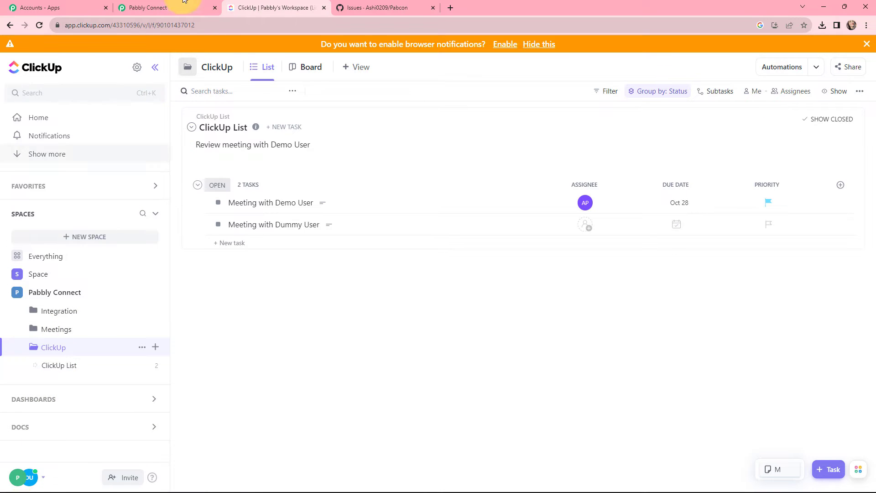
pyautogui.click(159, 8)
pyautogui.click(282, 208)
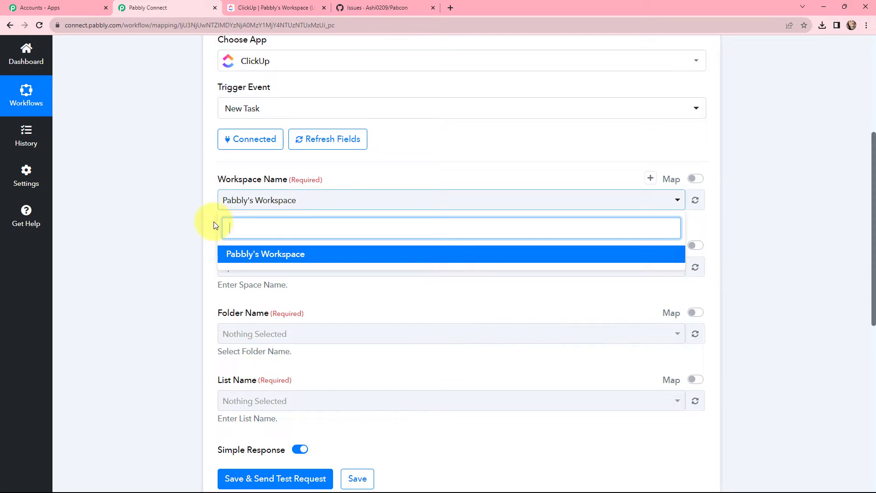
pyautogui.click(171, 195)
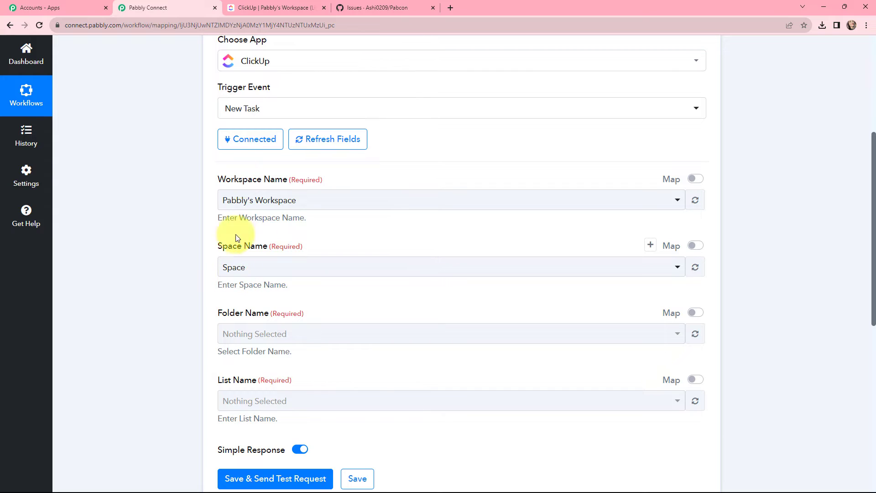
pyautogui.click(266, 3)
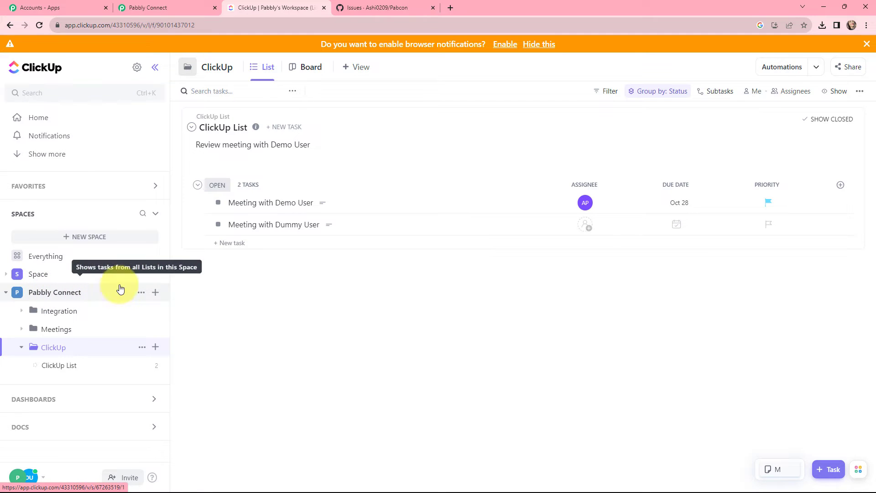
pyautogui.click(160, 8)
pyautogui.click(247, 269)
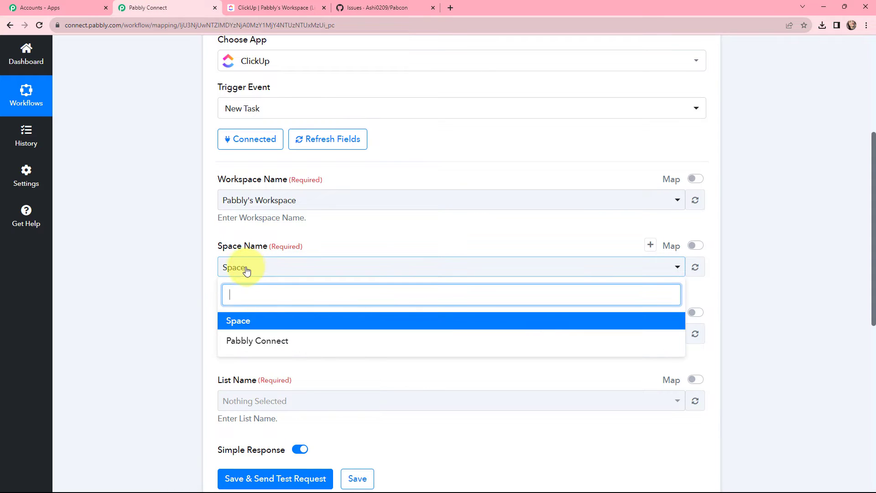
pyautogui.click(268, 341)
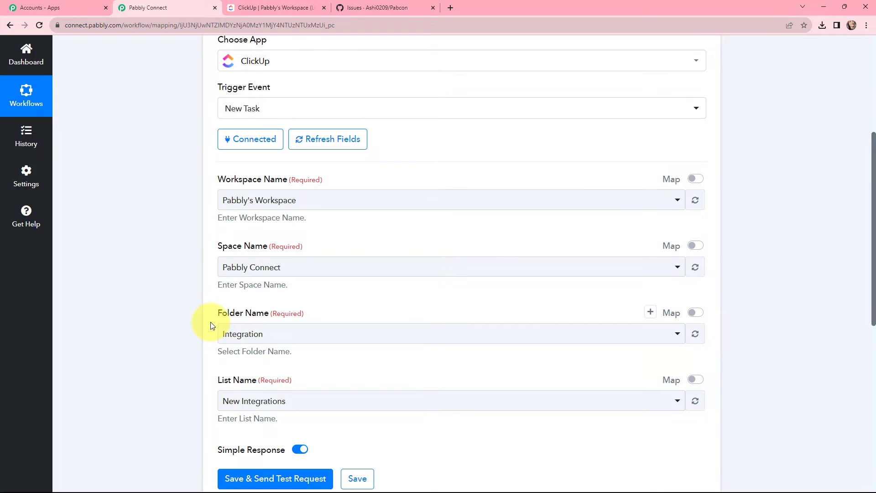
# Check the folder structure in ClickUp and set the trigger's folder to ClickUp
pyautogui.click(273, 8)
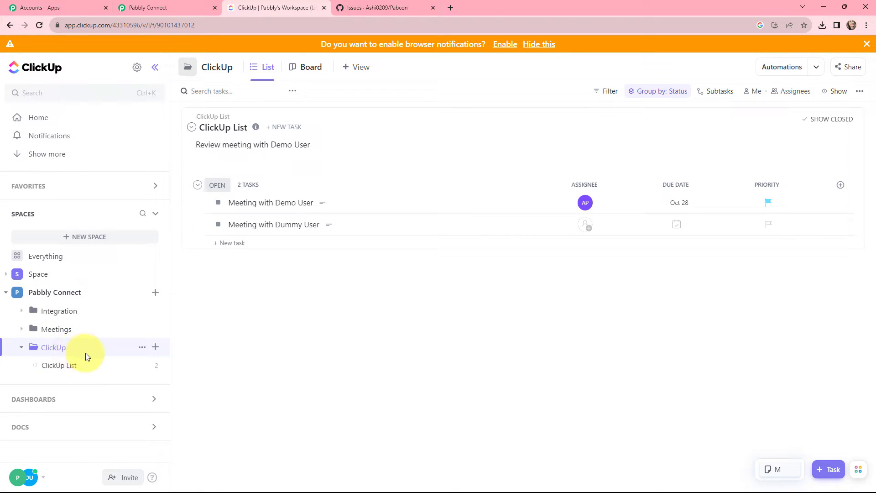
pyautogui.click(130, 5)
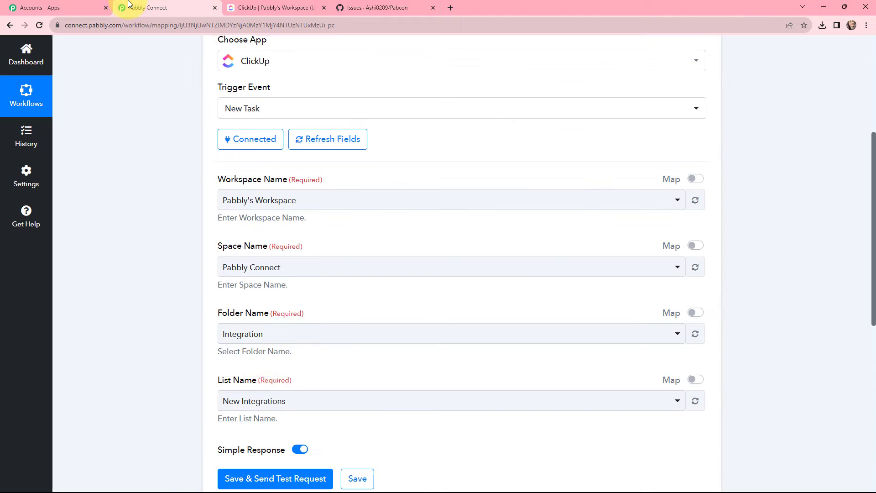
pyautogui.click(297, 335)
pyautogui.click(250, 427)
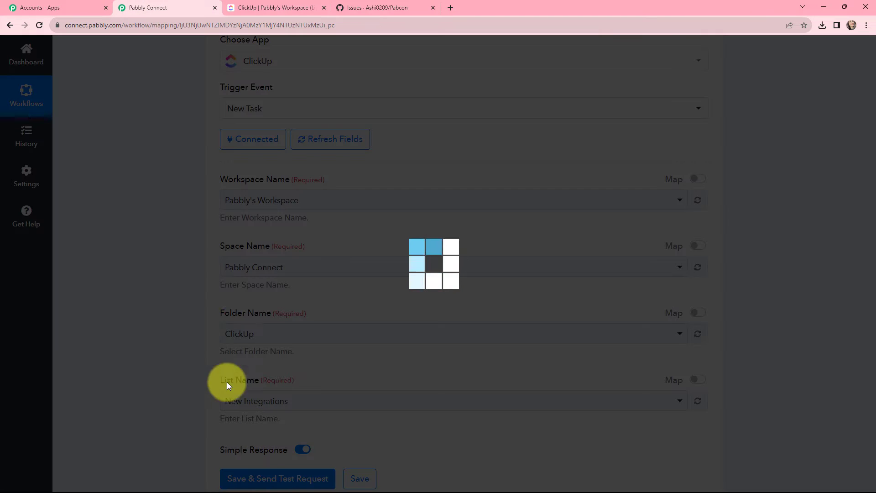
pyautogui.scroll(-1, 213, 279)
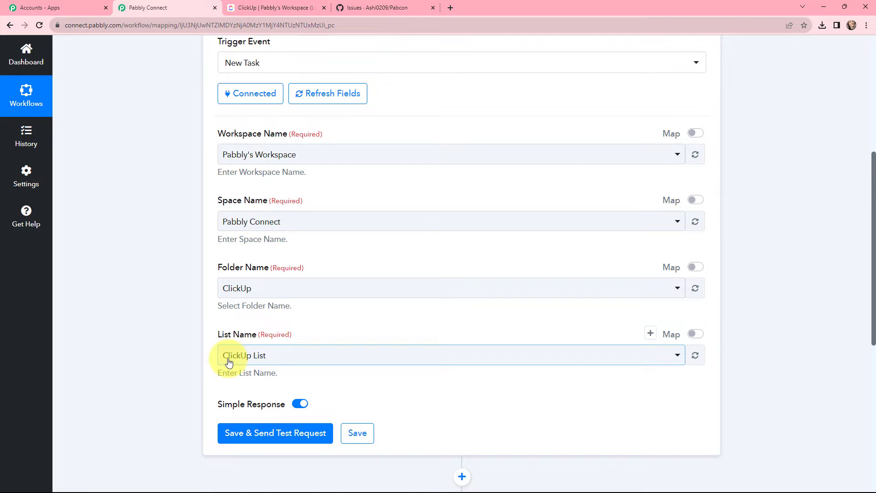
# Check the list inside the ClickUp folder of the ClickUp account and keep ClickUp List as the trigger's list in Pabbly Connect
pyautogui.click(274, 7)
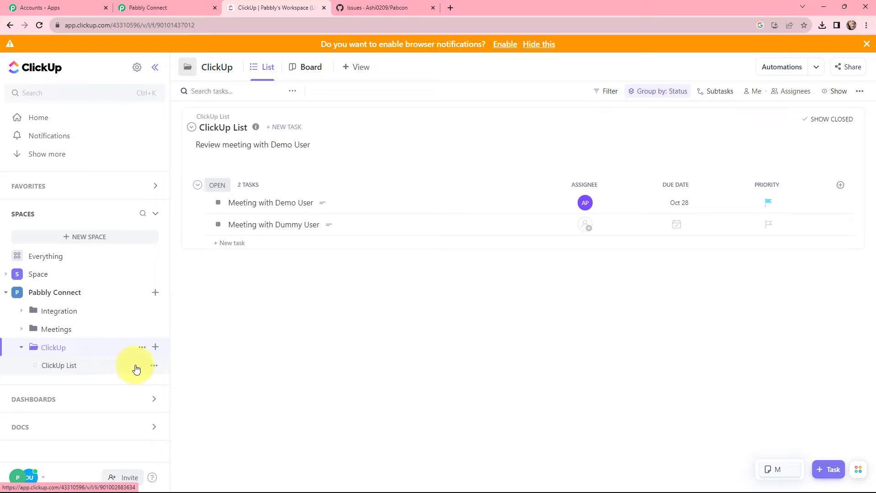
pyautogui.click(151, 7)
pyautogui.click(313, 358)
pyautogui.click(286, 411)
pyautogui.scroll(3, 174, 265)
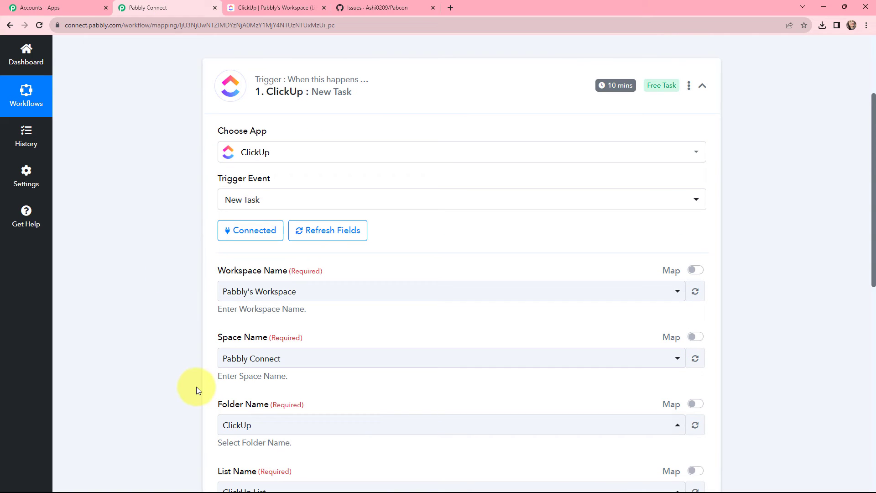
# Review the ClickUp trigger's polling interval and field settings, then save the trigger and send a test request
pyautogui.moveTo(600, 86)
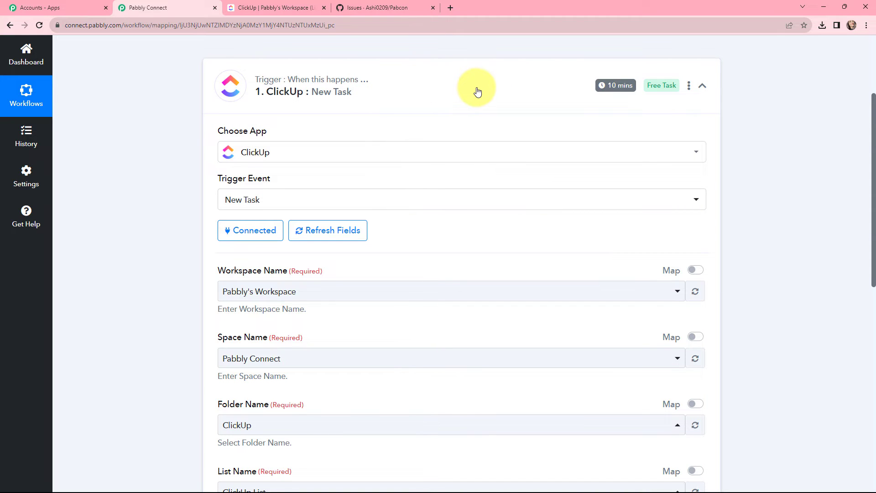
pyautogui.scroll(-1, 478, 92)
pyautogui.scroll(-4, 478, 91)
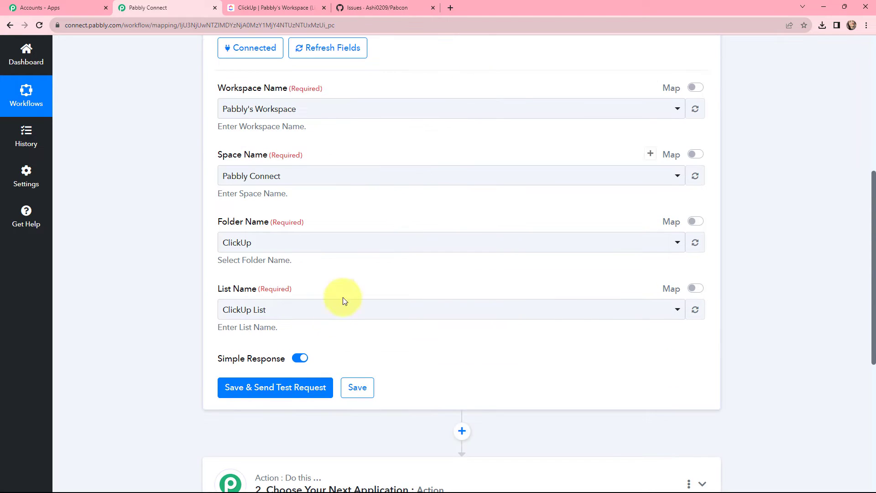
pyautogui.click(280, 388)
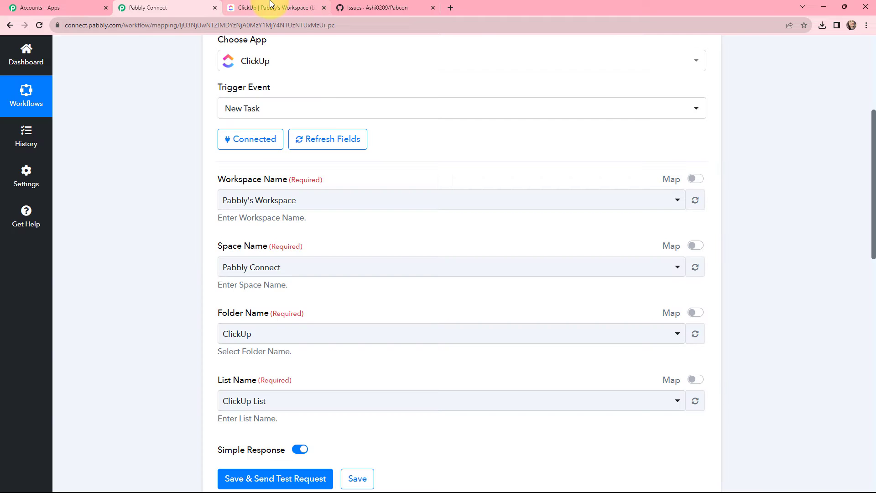
# In ClickUp, start a new task in ClickUp List titled "Meeting with Board of Directors" with a description of what board meetings are for
pyautogui.click(270, 6)
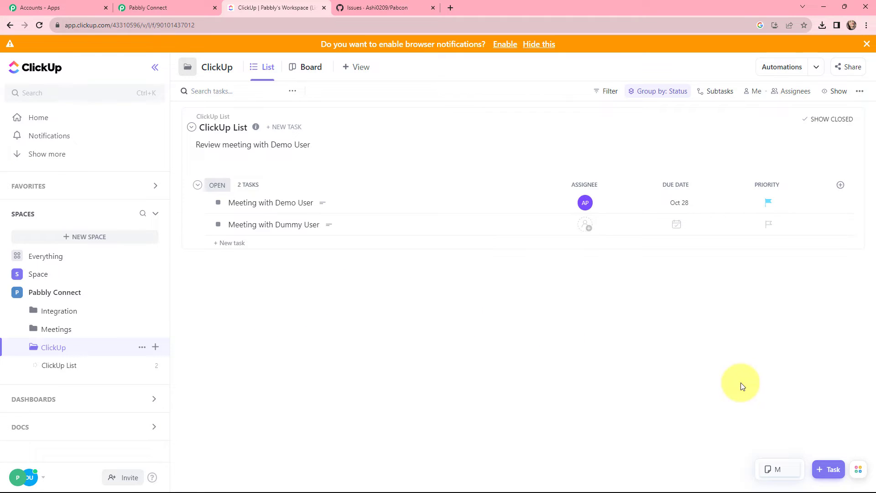
pyautogui.click(829, 471)
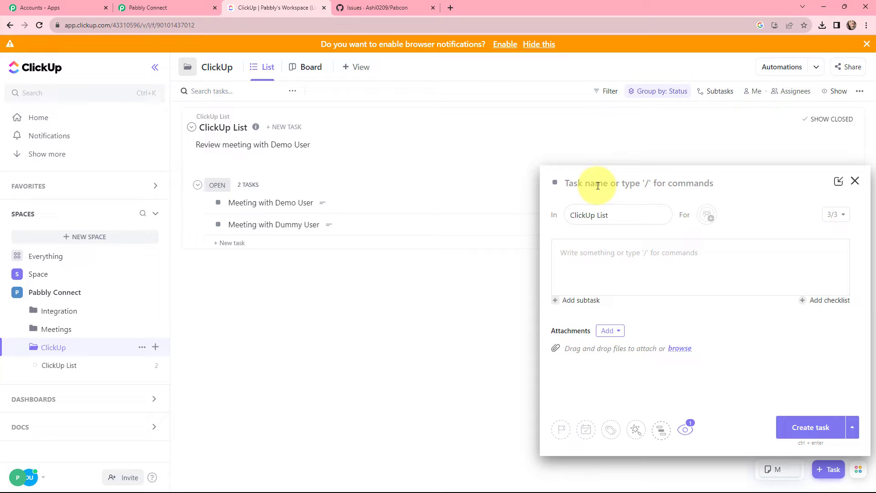
pyautogui.write('Meet')
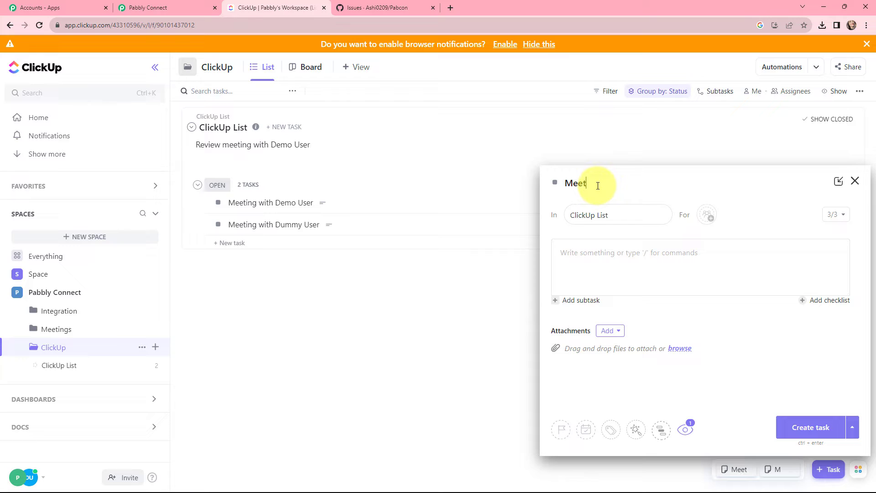
pyautogui.write('ing with Board of')
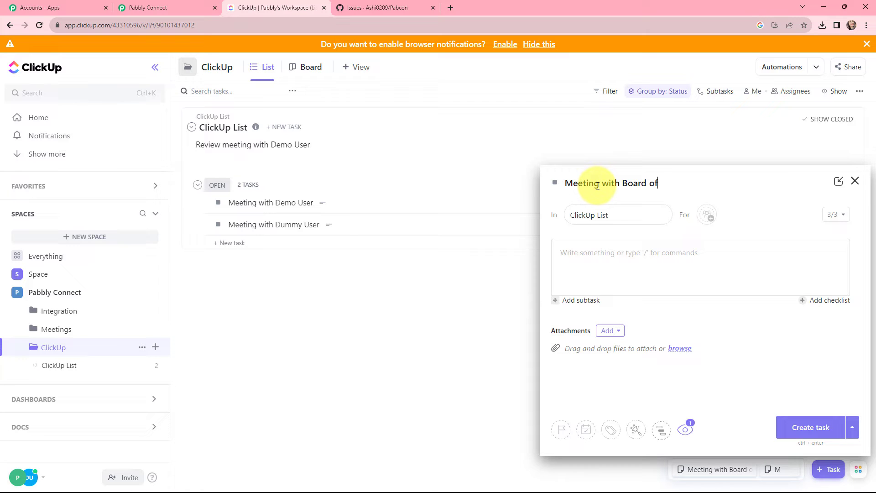
pyautogui.write(' Di')
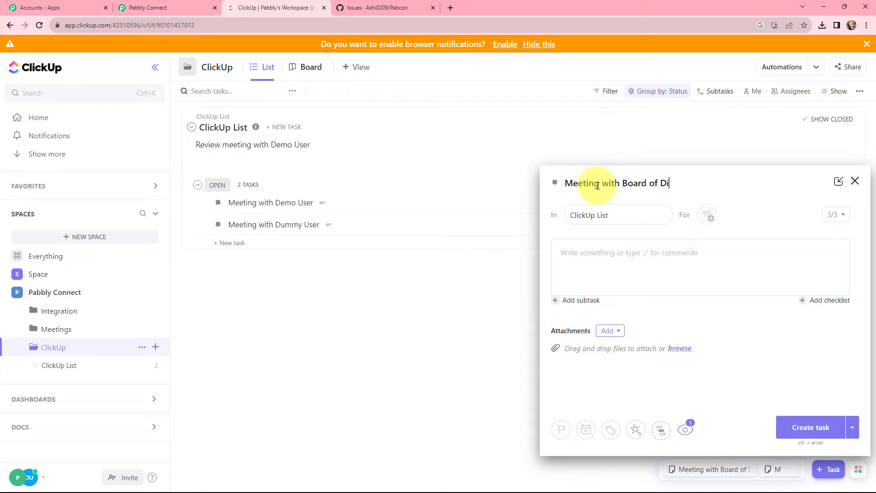
pyautogui.write('rectors')
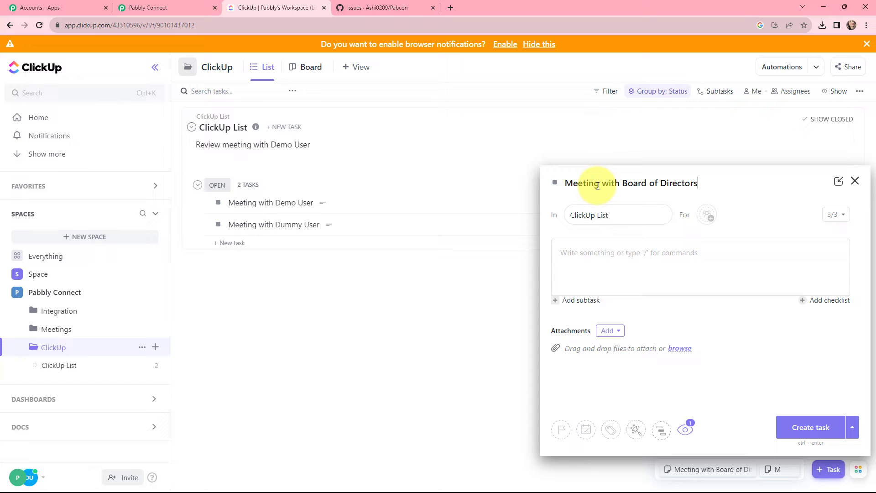
pyautogui.click(622, 261)
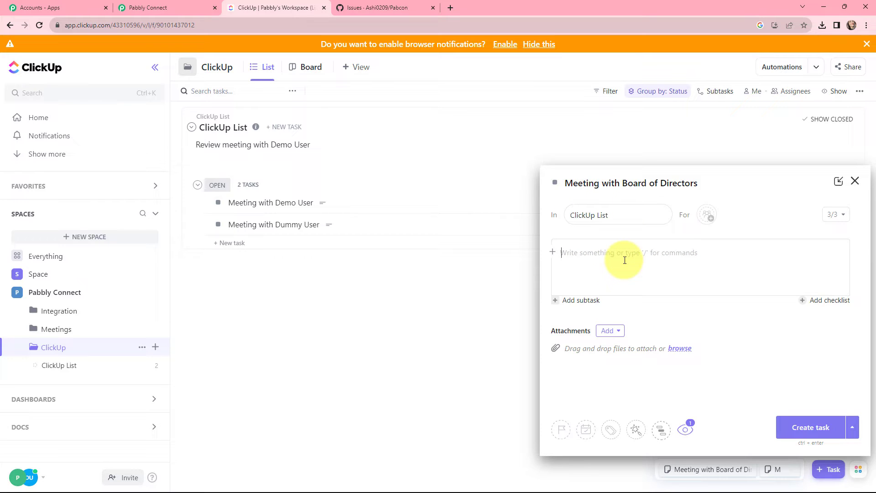
pyautogui.write("board meetings are an opportunity to get your directors together to talk about plans and strategy, make significant decisions and nail down company policies. You can discuss anything at all with your board, but you'll want to make the most of their time by raising only the most important topics.")
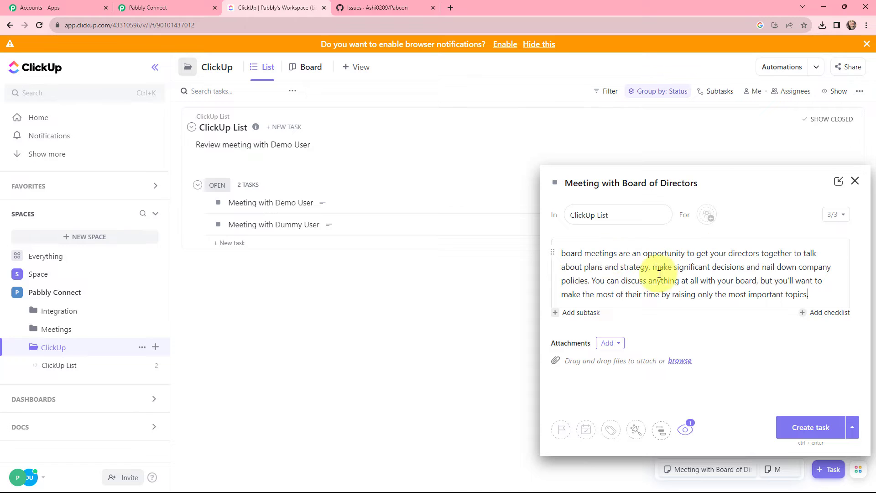
# Give the new task High priority and a due date of 18 October 2023 at 10:00 am, and create it
pyautogui.click(562, 430)
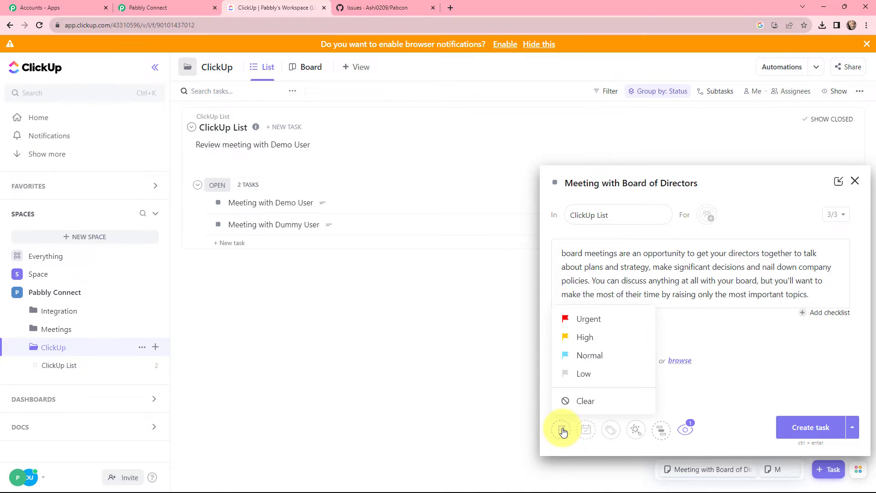
pyautogui.click(583, 343)
pyautogui.click(586, 430)
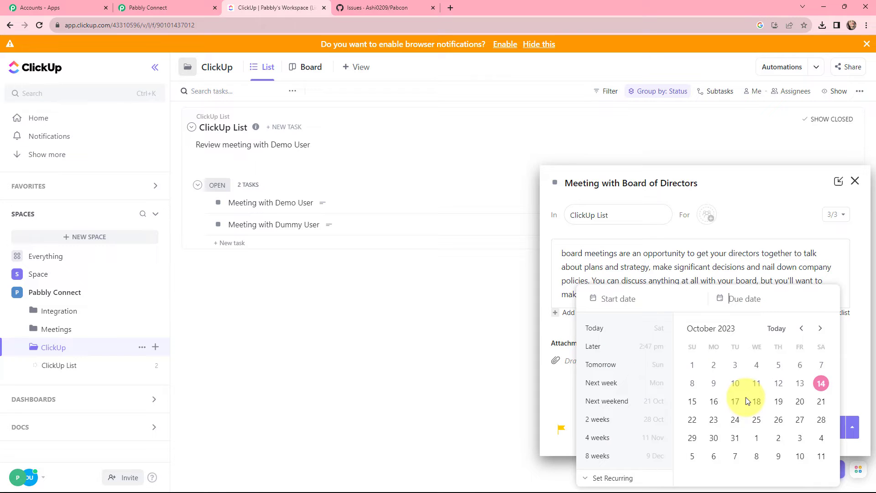
pyautogui.click(757, 403)
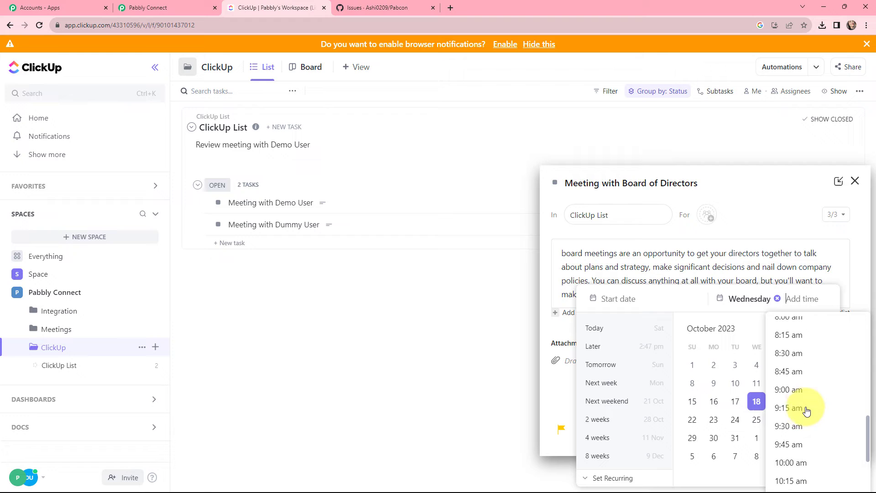
pyautogui.click(818, 462)
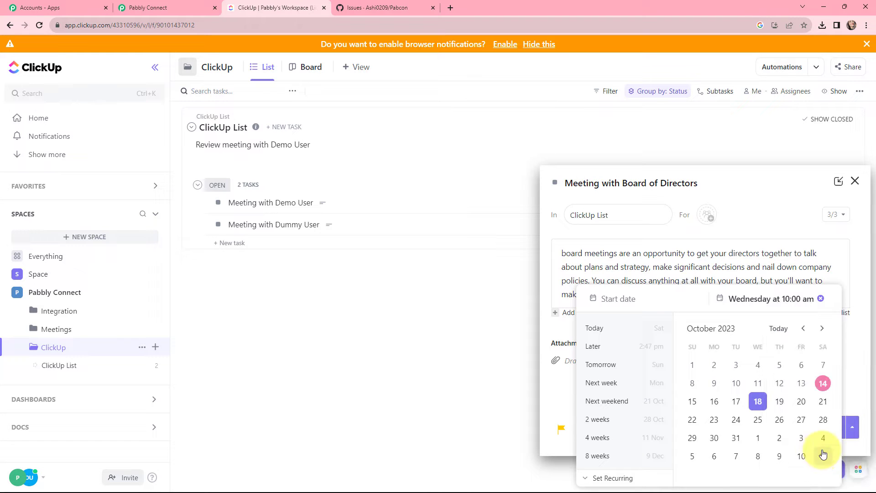
pyautogui.click(848, 370)
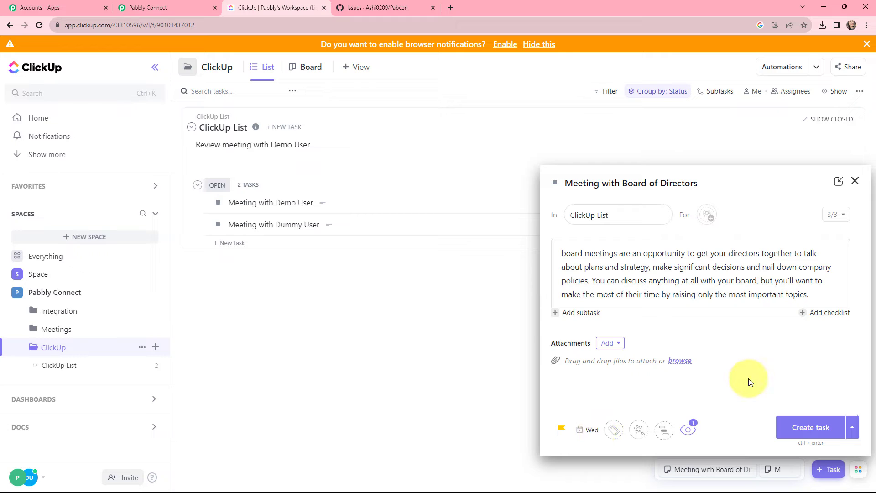
pyautogui.click(805, 430)
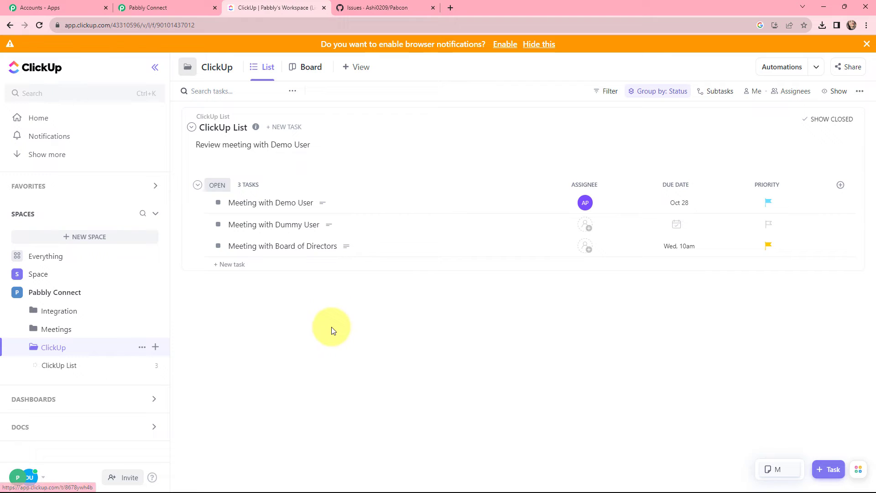
# Switch back to Pabbly Connect and examine the trigger's test response for the task's text content, name, list name and list ID
pyautogui.click(190, 6)
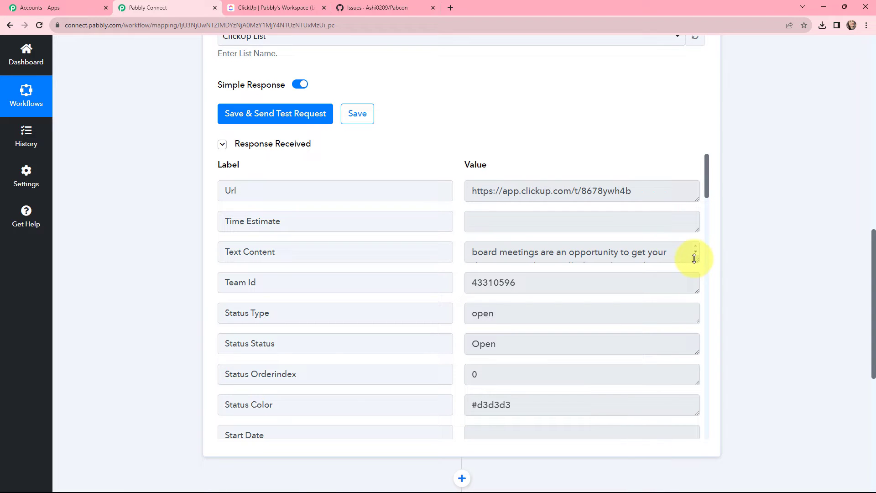
pyautogui.moveTo(696, 260); pyautogui.dragTo(689, 340)
pyautogui.scroll(-6, 711, 130)
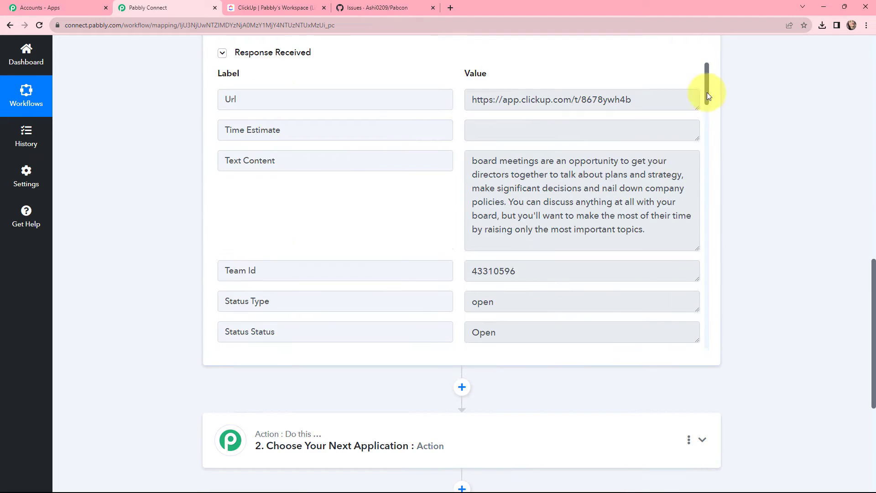
pyautogui.scroll(-7, 710, 130)
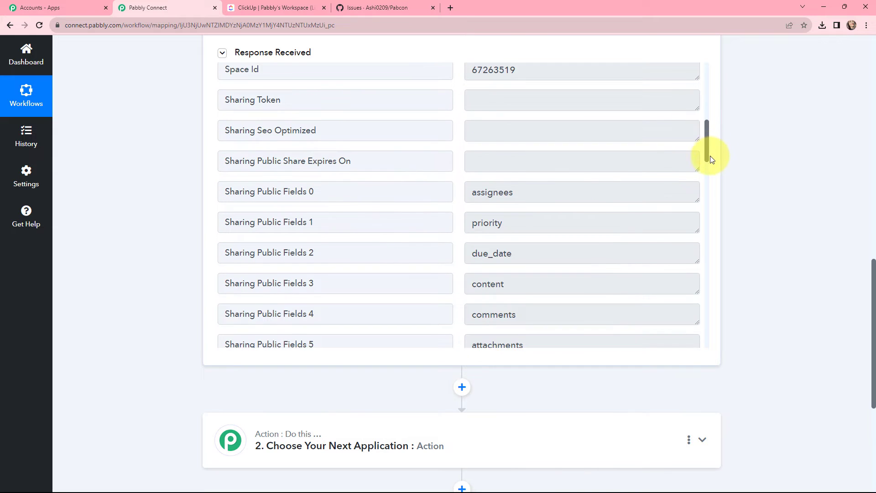
pyautogui.moveTo(707, 173); pyautogui.dragTo(691, 265)
pyautogui.scroll(1, 685, 256)
pyautogui.moveTo(613, 190); pyautogui.dragTo(473, 204)
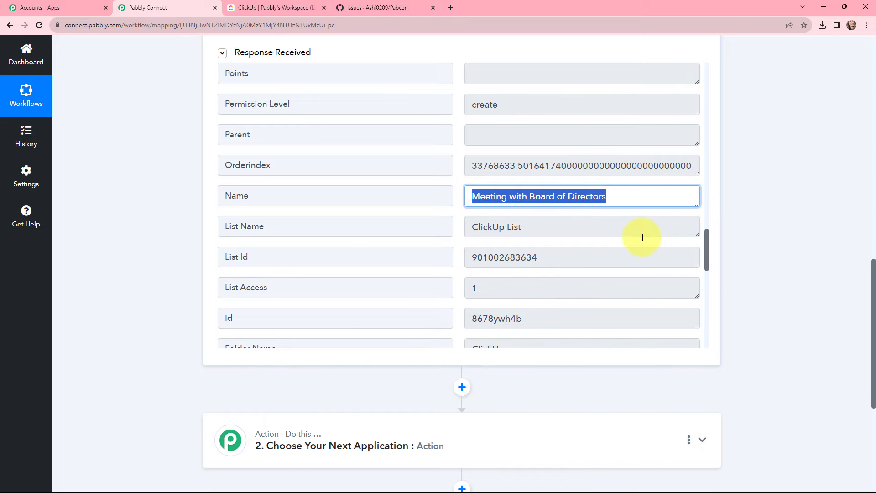
pyautogui.moveTo(573, 228); pyautogui.dragTo(472, 227)
pyautogui.moveTo(539, 258); pyautogui.dragTo(470, 257)
pyautogui.moveTo(706, 248); pyautogui.dragTo(699, 313)
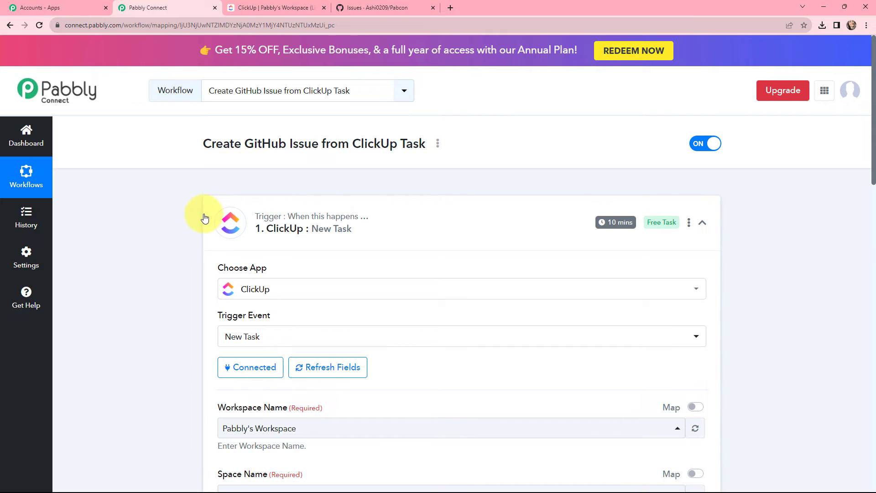
# Collapse the ClickUp trigger and set the action step's app to GitHub with Create an Issue as the action event
pyautogui.click(428, 221)
pyautogui.click(422, 312)
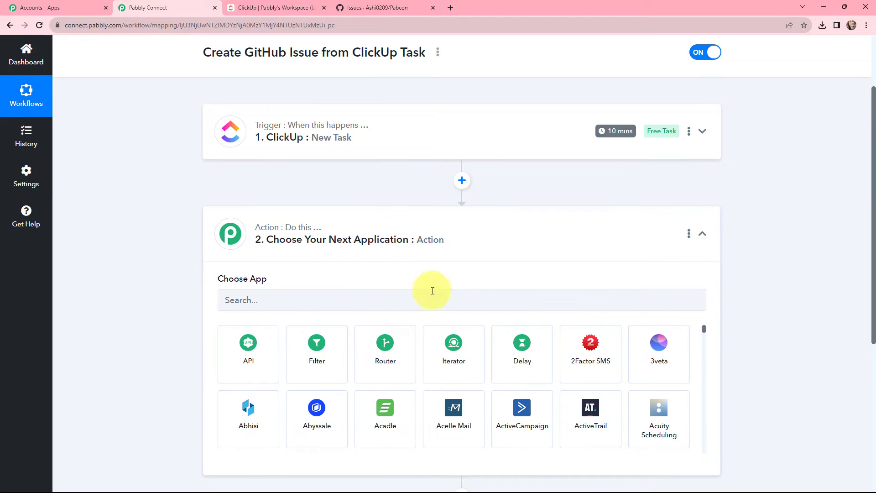
pyautogui.click(339, 300)
pyautogui.write('gith')
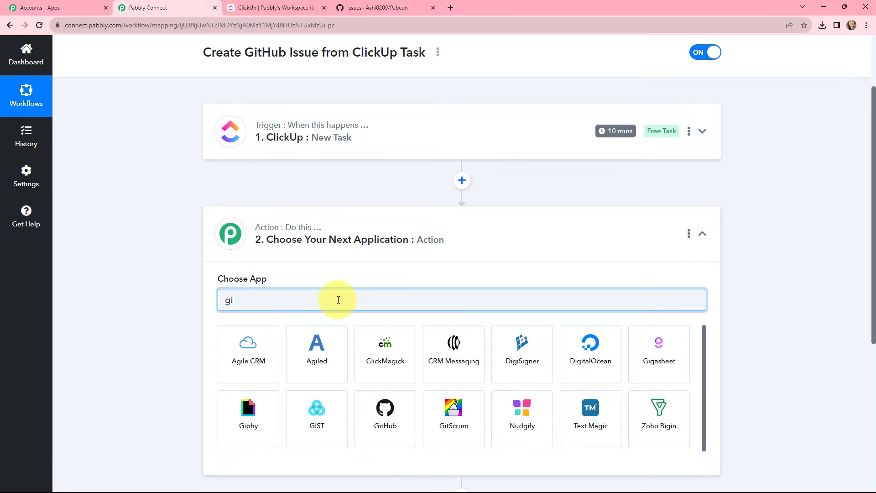
pyautogui.click(254, 351)
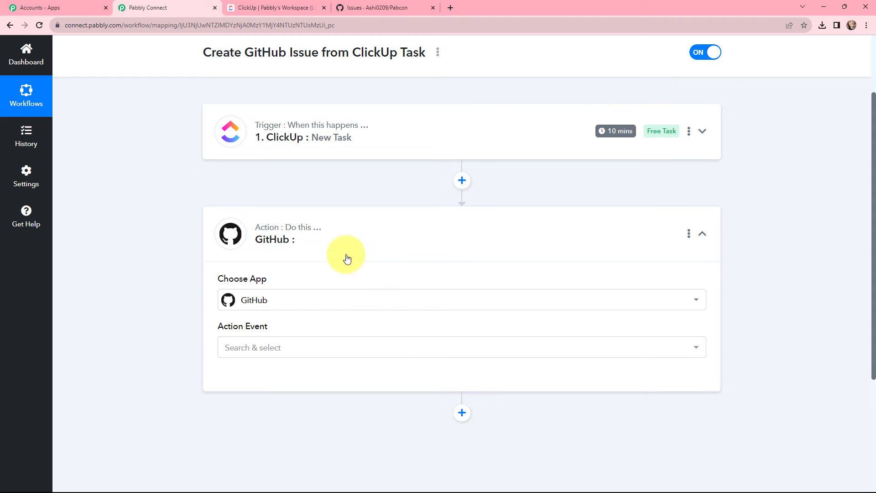
pyautogui.click(278, 348)
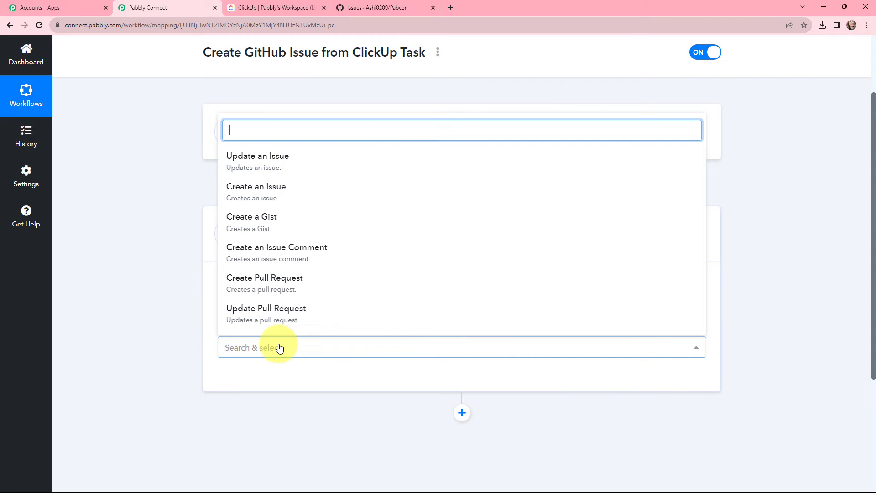
pyautogui.click(278, 192)
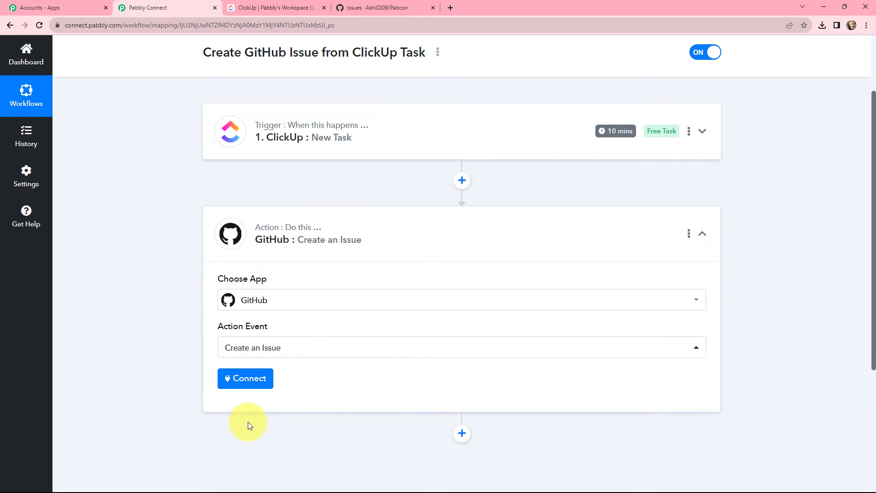
# Add a new GitHub connection for the action step and authorize Pabbly to access the GitHub account
pyautogui.click(242, 380)
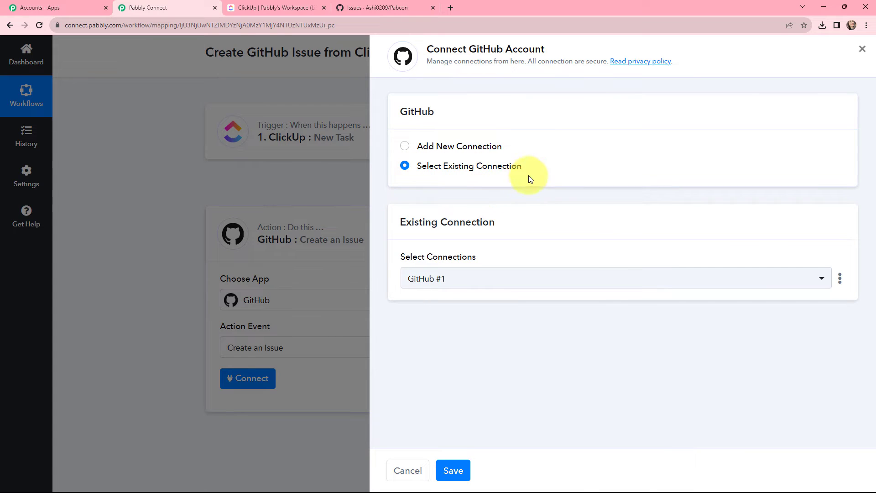
pyautogui.click(405, 149)
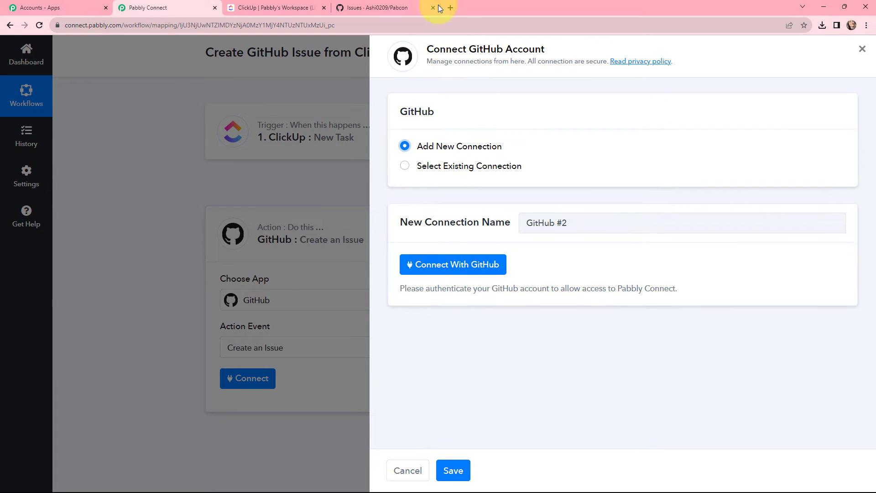
pyautogui.click(447, 267)
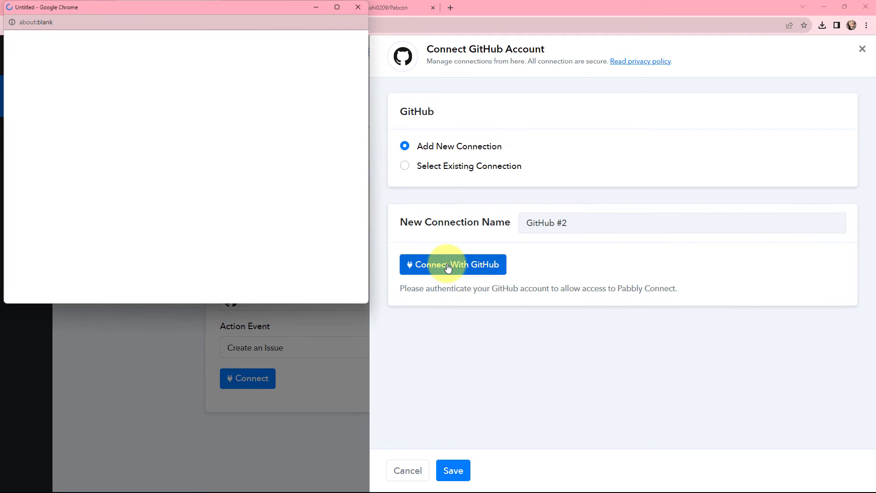
pyautogui.scroll(-4, 254, 215)
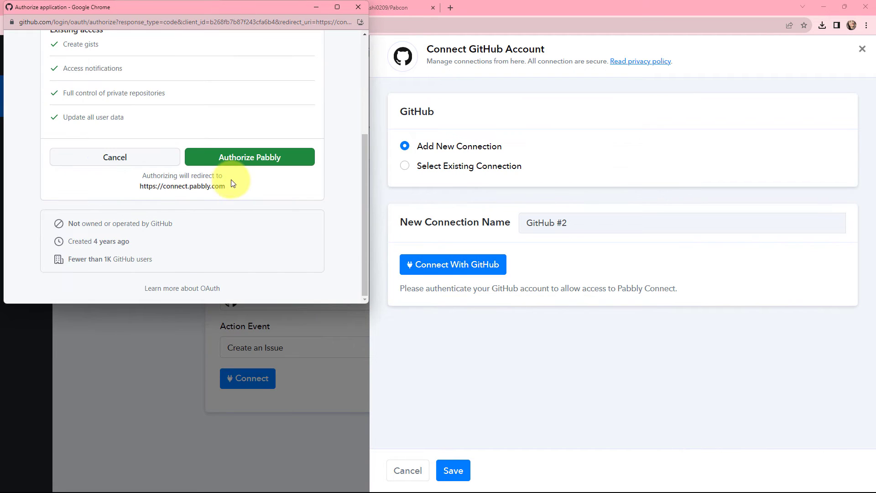
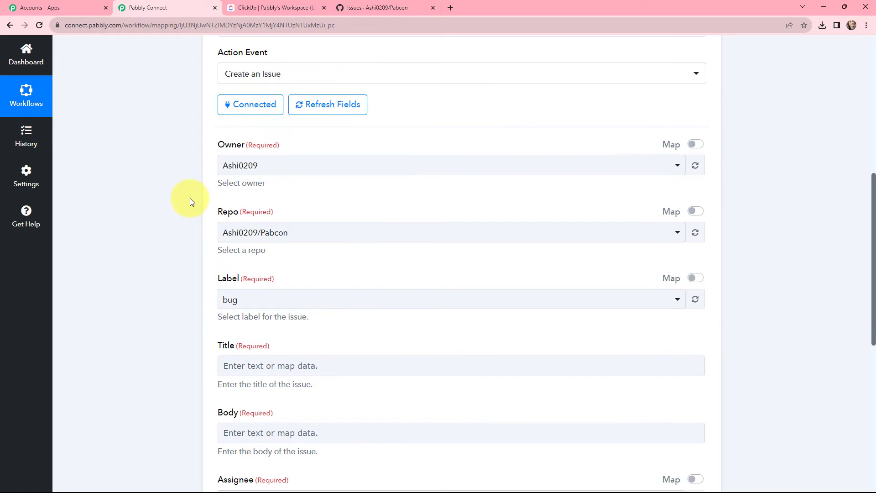
# Set the label of the GitHub issue to help wanted
pyautogui.click(325, 306)
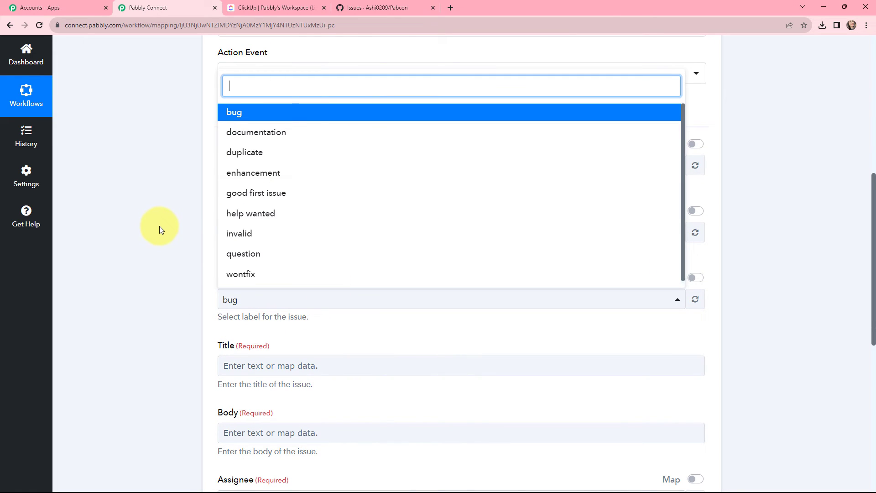
pyautogui.click(257, 217)
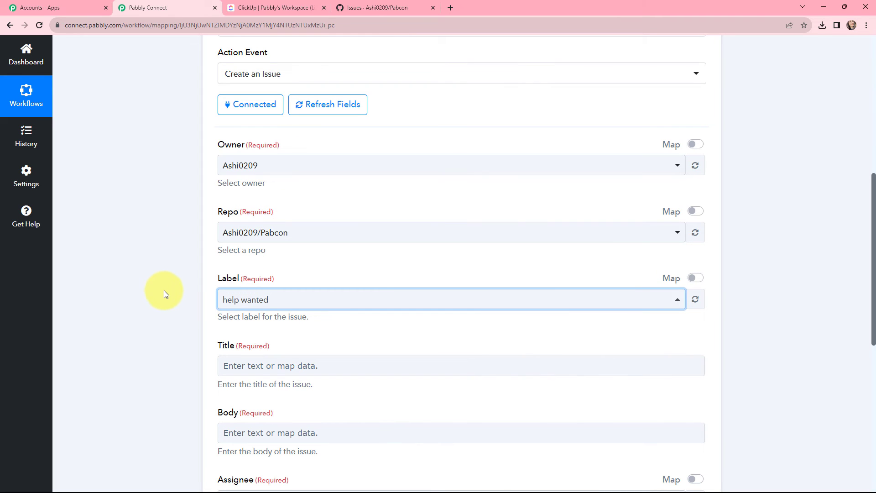
pyautogui.scroll(-4, 205, 235)
pyautogui.press('Tab')
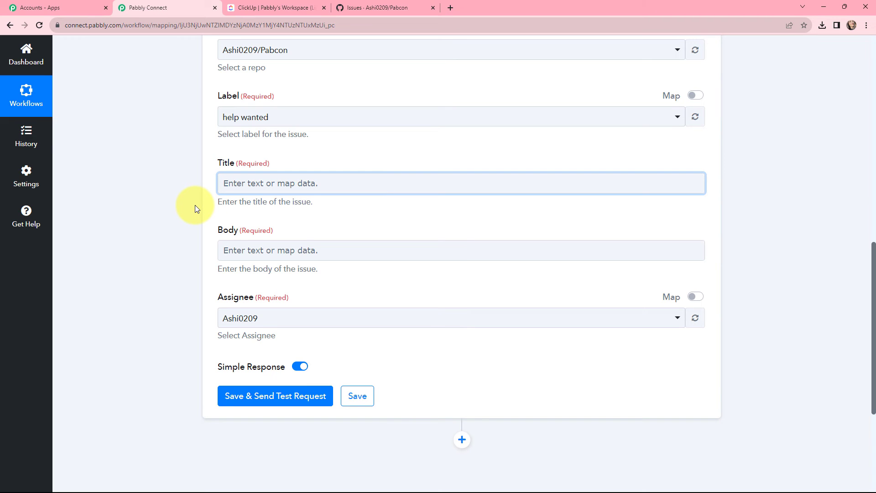
# Map the issue's title to the Name field from the ClickUp New Task trigger
pyautogui.click(310, 183)
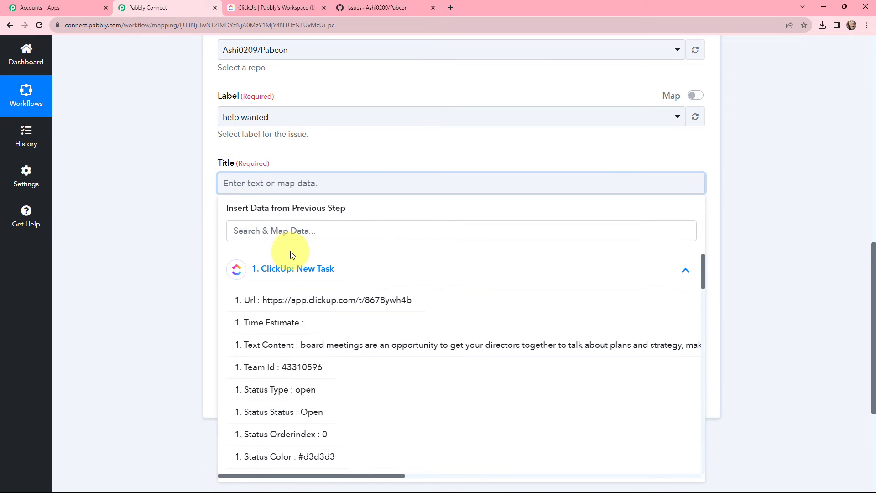
pyautogui.click(300, 231)
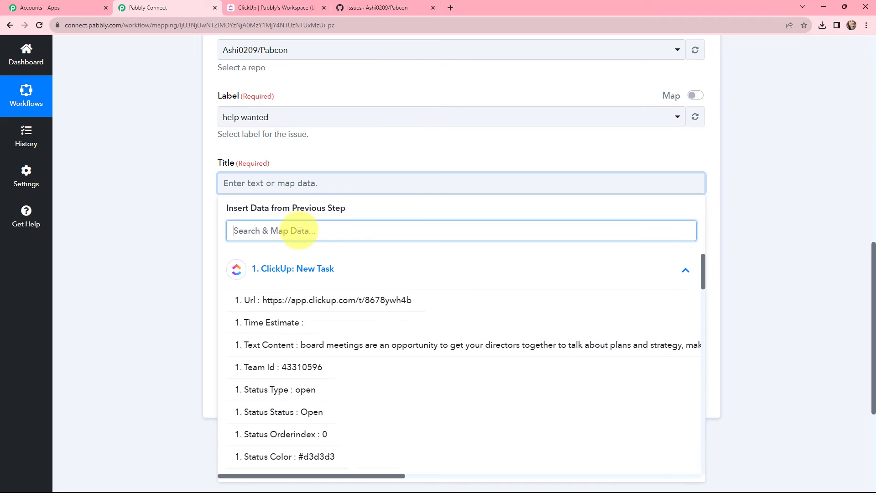
pyautogui.write('mee')
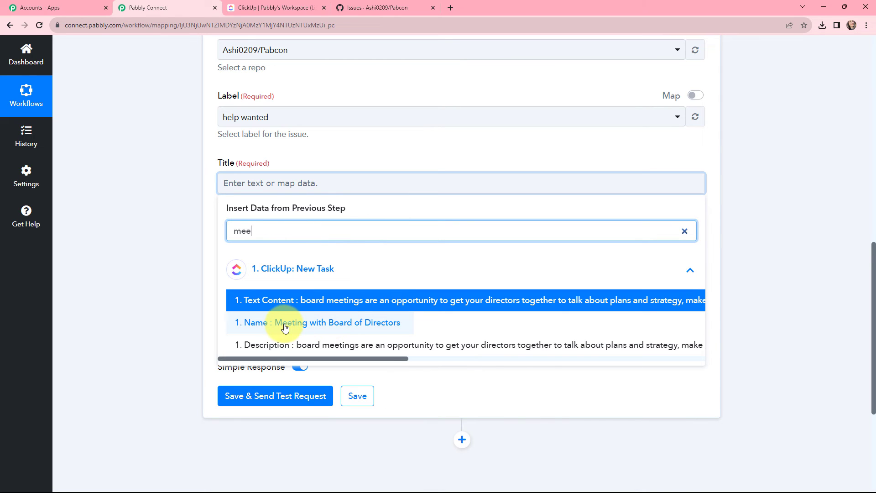
pyautogui.click(348, 323)
pyautogui.click(171, 196)
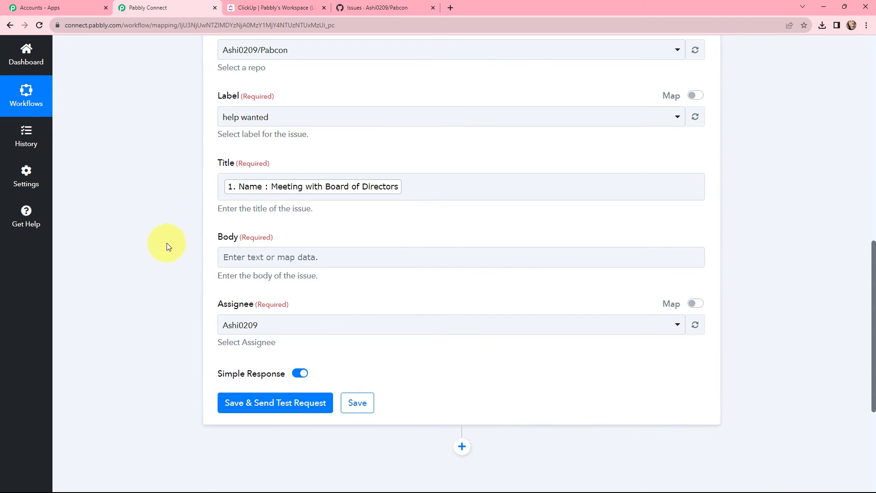
# Map the issue's body to the Text Content field from the ClickUp New Task trigger
pyautogui.click(307, 256)
pyautogui.click(316, 343)
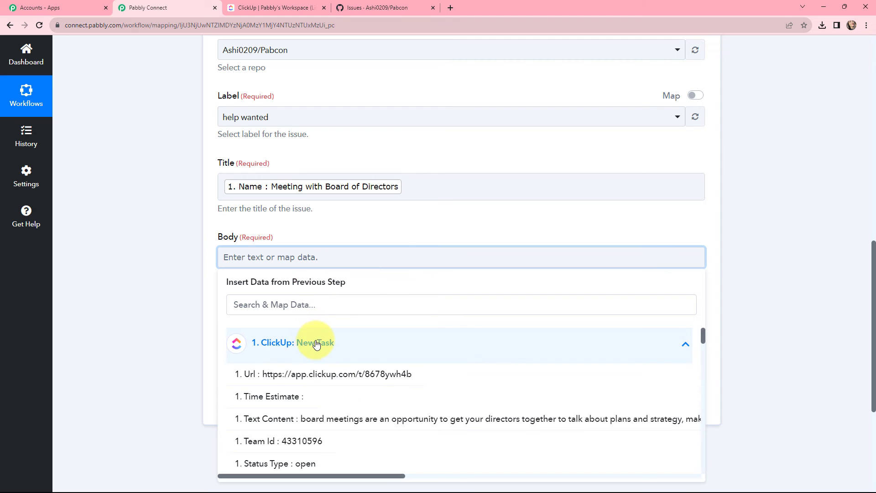
pyautogui.click(296, 305)
pyautogui.write('text')
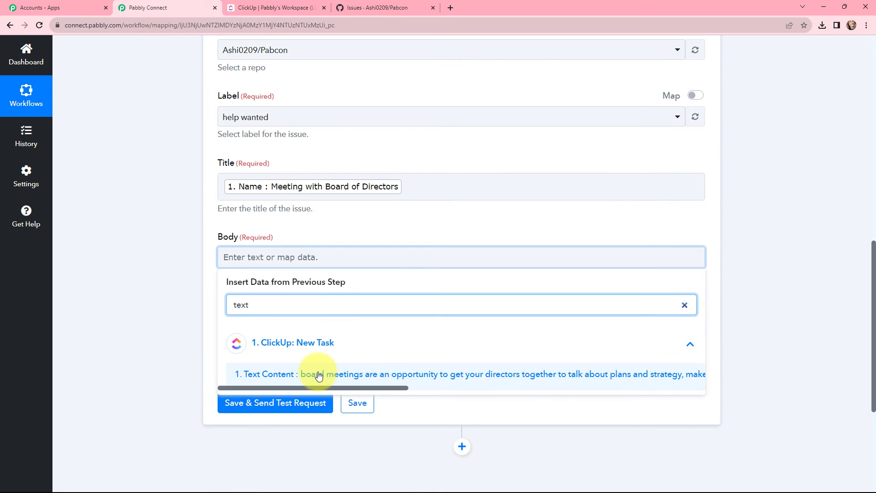
pyautogui.click(319, 374)
pyautogui.click(201, 239)
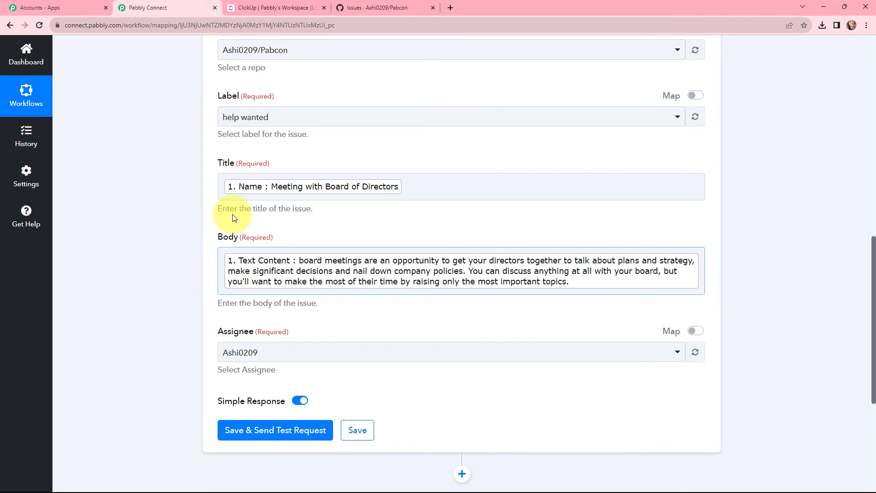
# Choose the repository owner's account as the issue's assignee, then save the action step and send a test request
pyautogui.scroll(3, 199, 175)
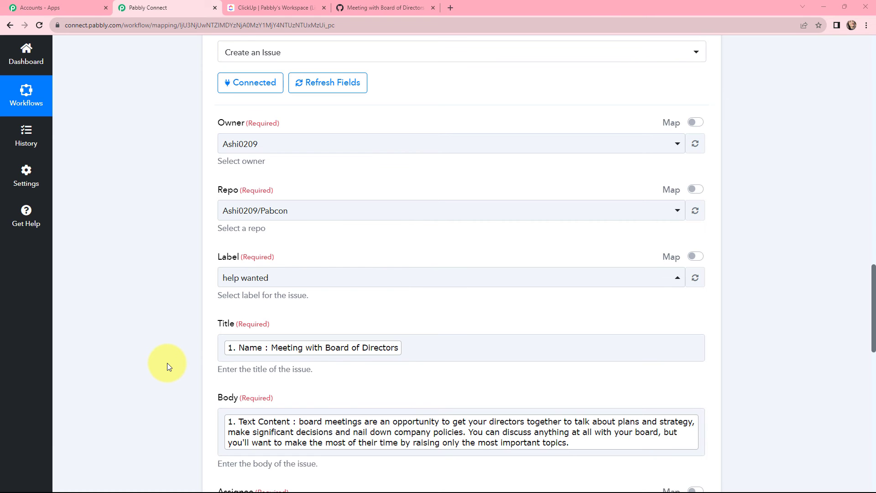
pyautogui.scroll(-5, 167, 363)
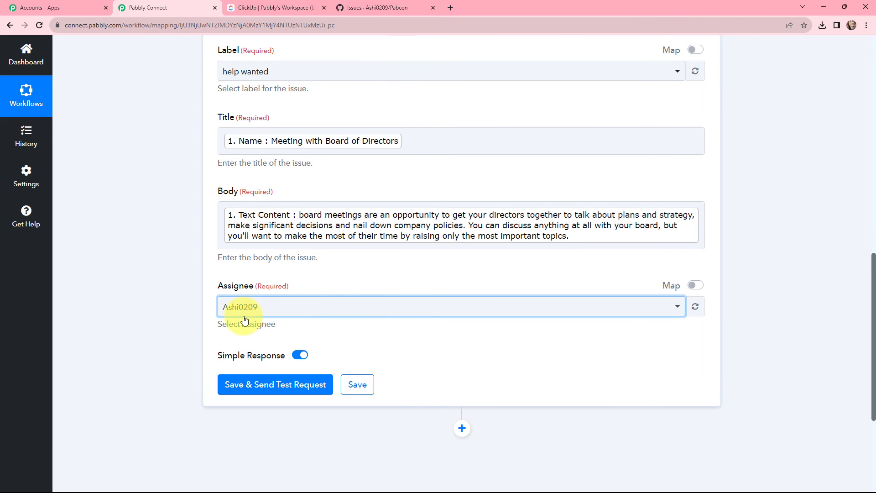
pyautogui.click(279, 307)
pyautogui.click(264, 360)
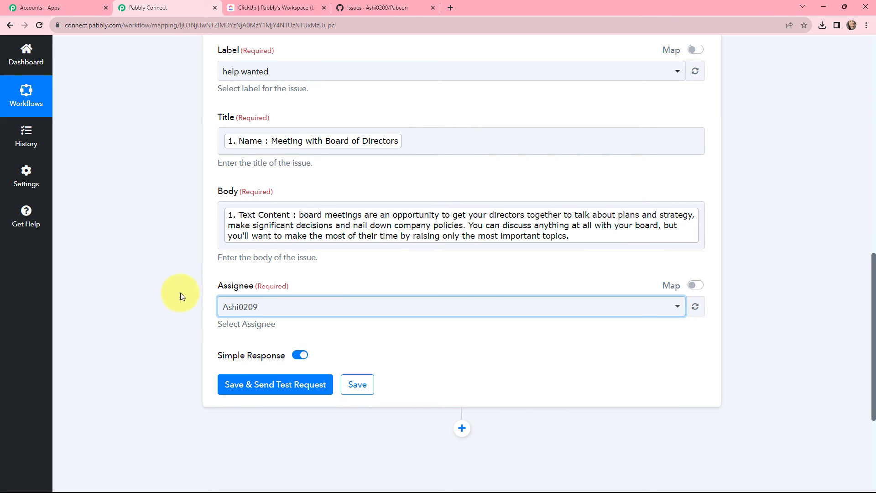
pyautogui.click(268, 386)
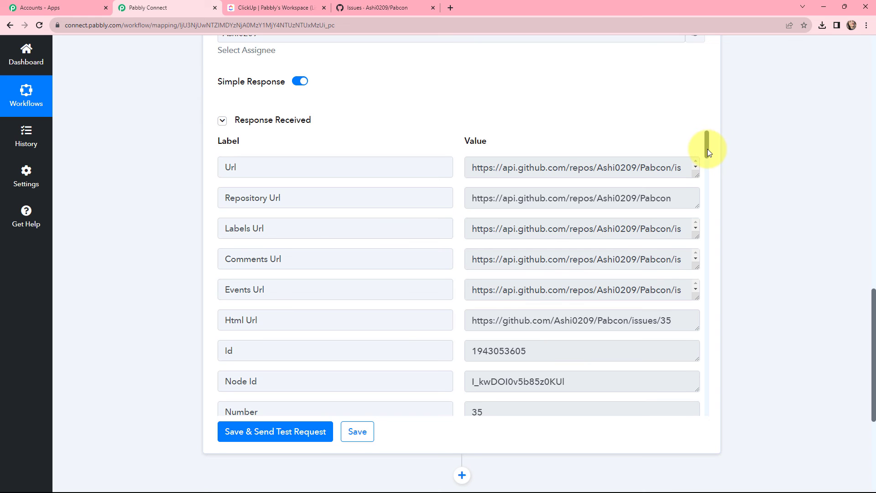
pyautogui.moveTo(708, 149); pyautogui.dragTo(709, 208)
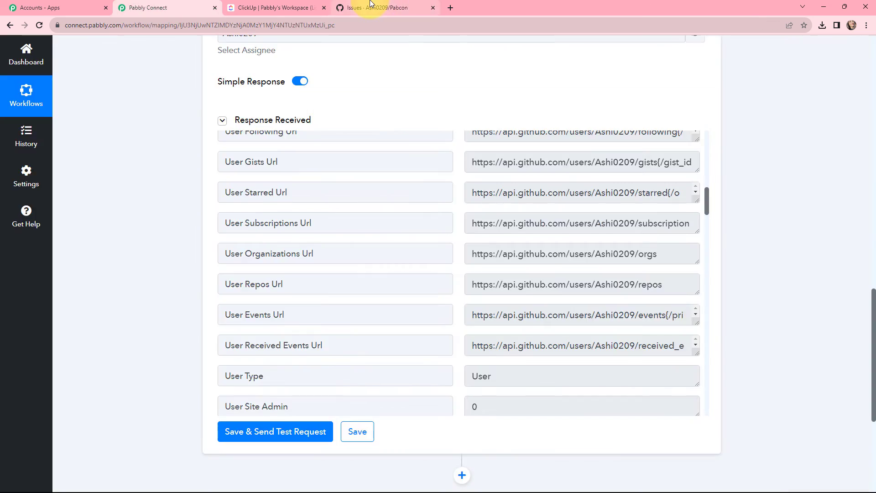
# Switch to GitHub and check the Meeting with Board of Directors issue's body, label and assignee, then return to Pabbly Connect
pyautogui.click(371, 7)
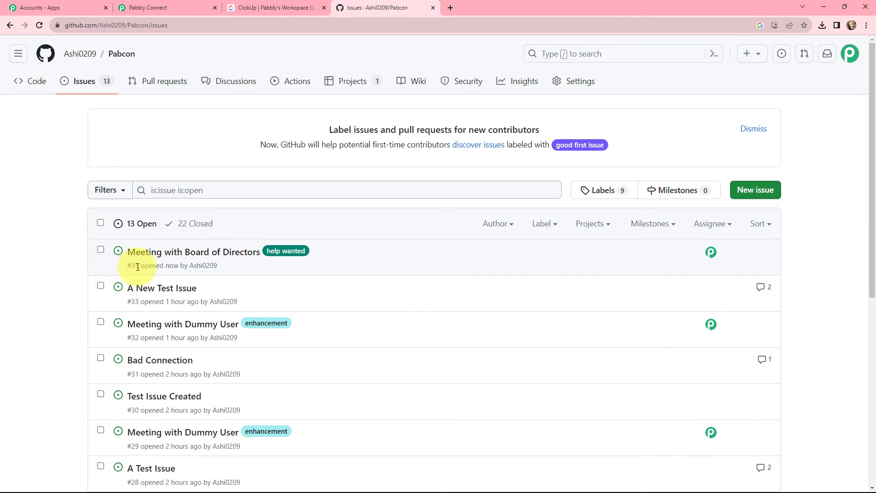
pyautogui.click(250, 258)
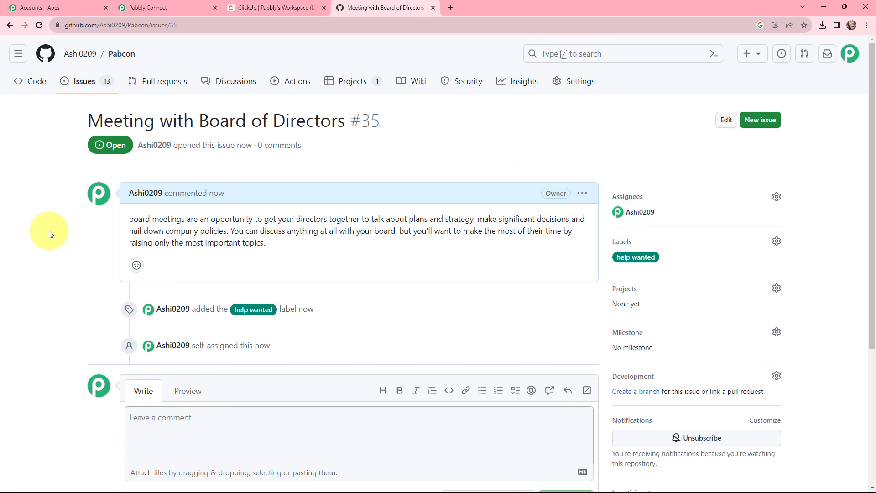
pyautogui.hotkey('ctrl', '2')
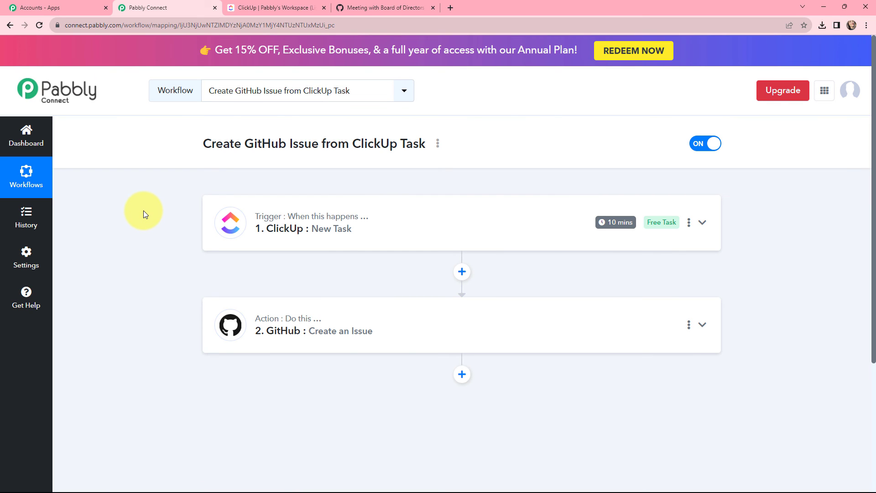